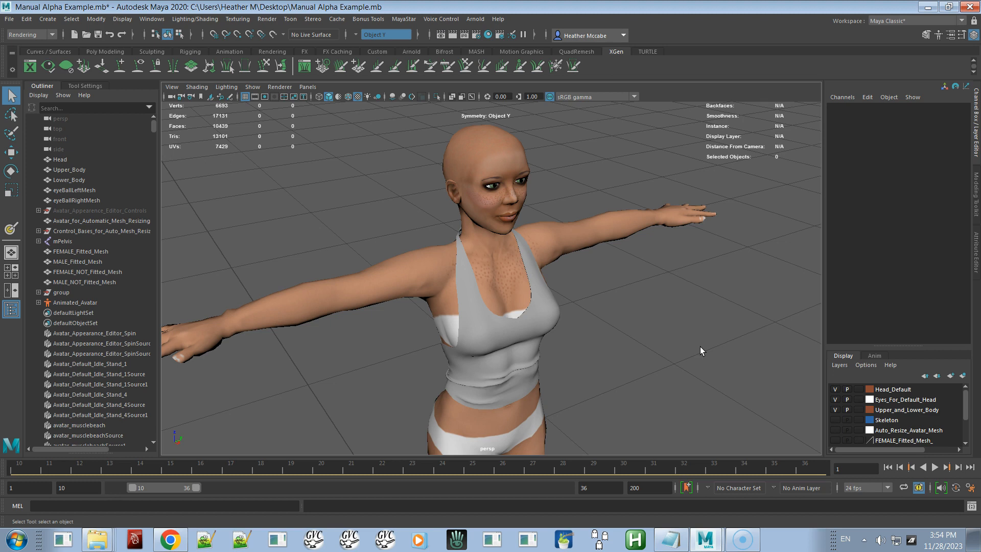
Step: Select the halter top mesh on the avatar and assign it to a new display layer
alt+drag(700, 346, 664, 321)
alt+middle_drag(665, 321, 710, 318)
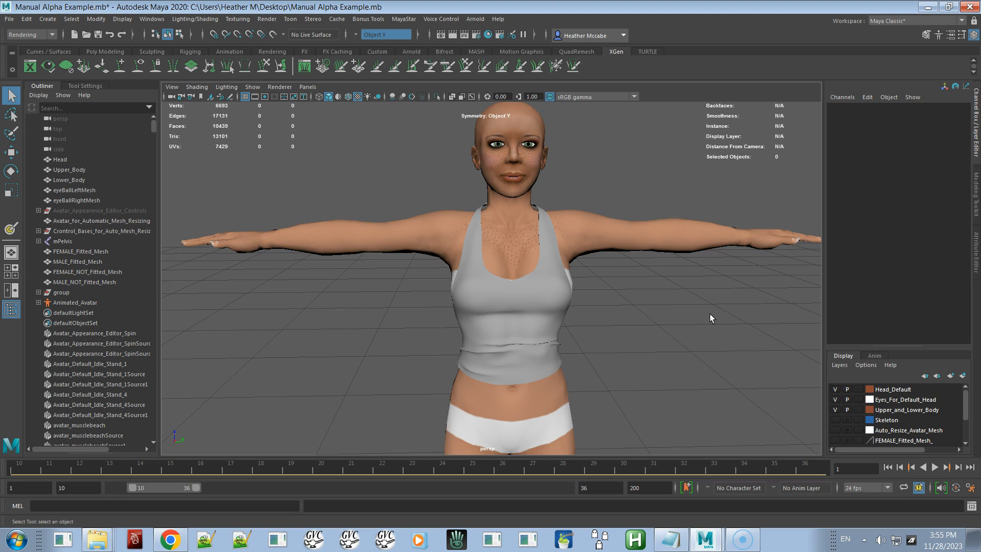
alt+drag(698, 302, 612, 260)
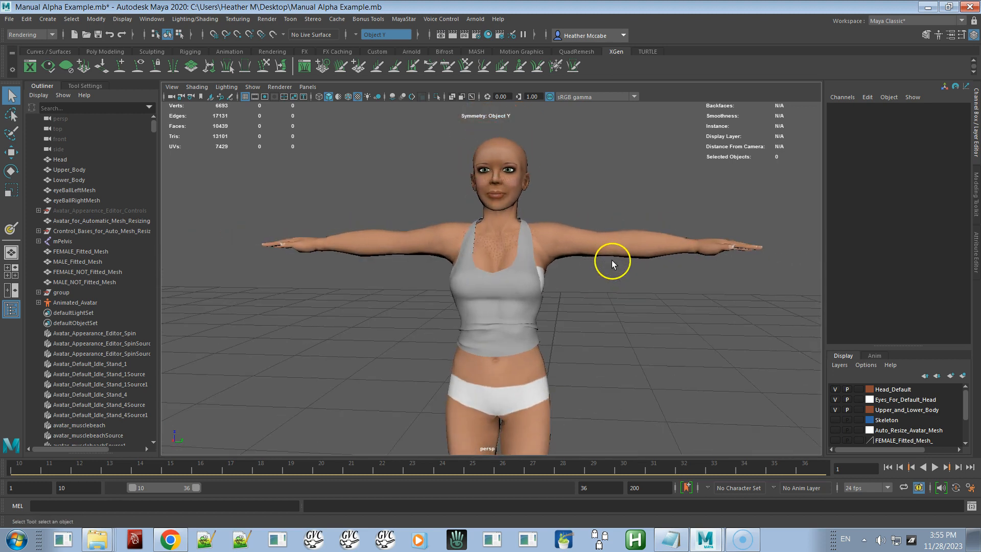
click(520, 262)
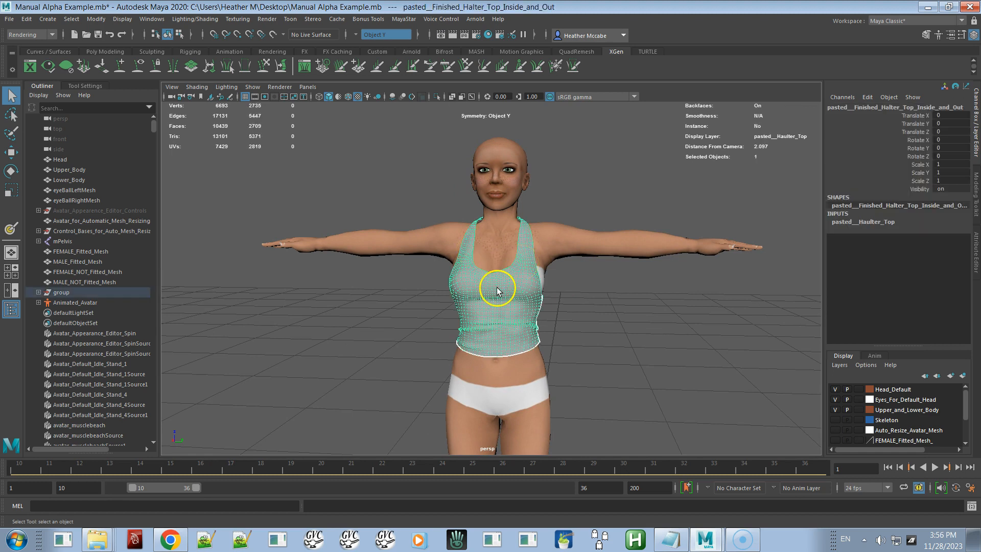
mouse_move(519, 291)
alt+mouse_down()
mouse_move(488, 304)
mouse_move(521, 305)
alt+mouse_up()
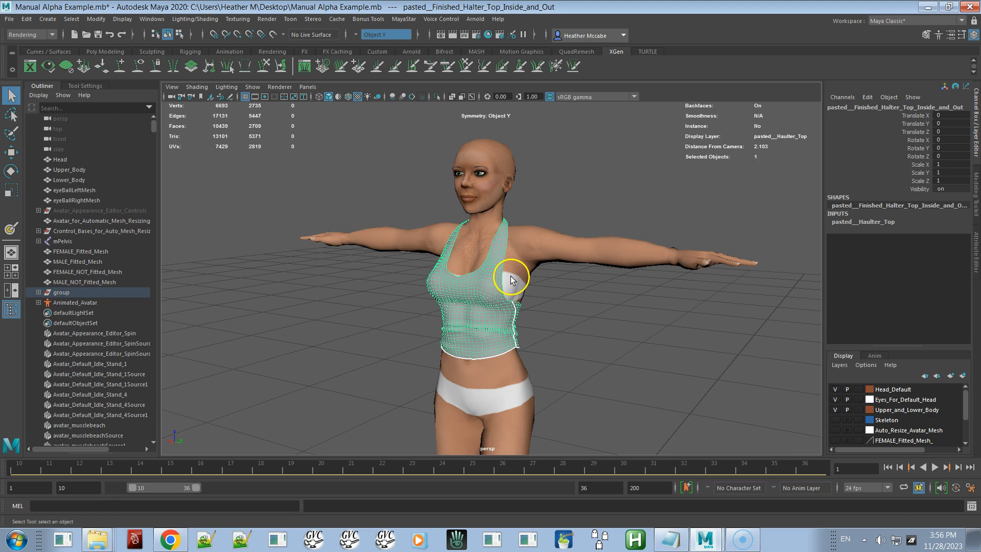
click(962, 377)
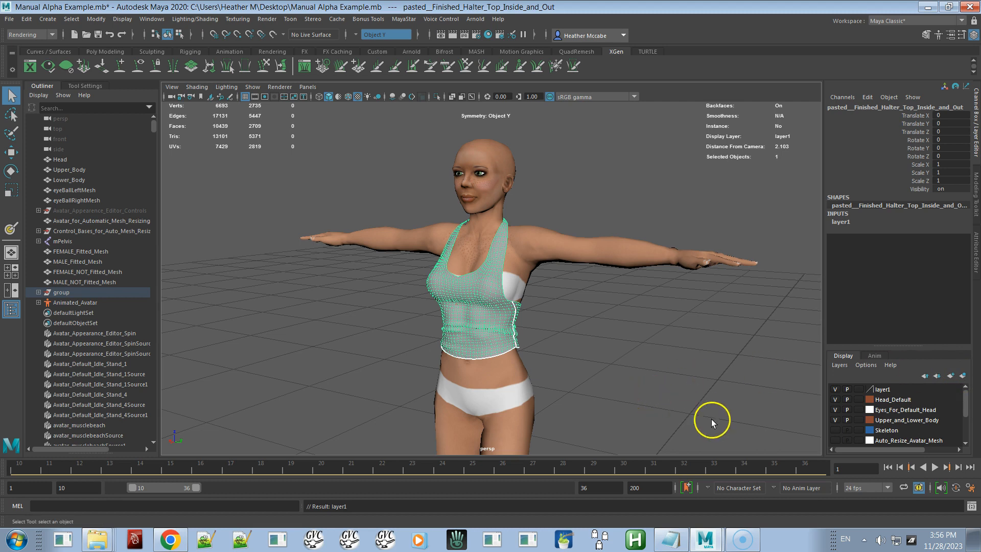
Step: Set the new layer's display to template and deselect the top
click(859, 390)
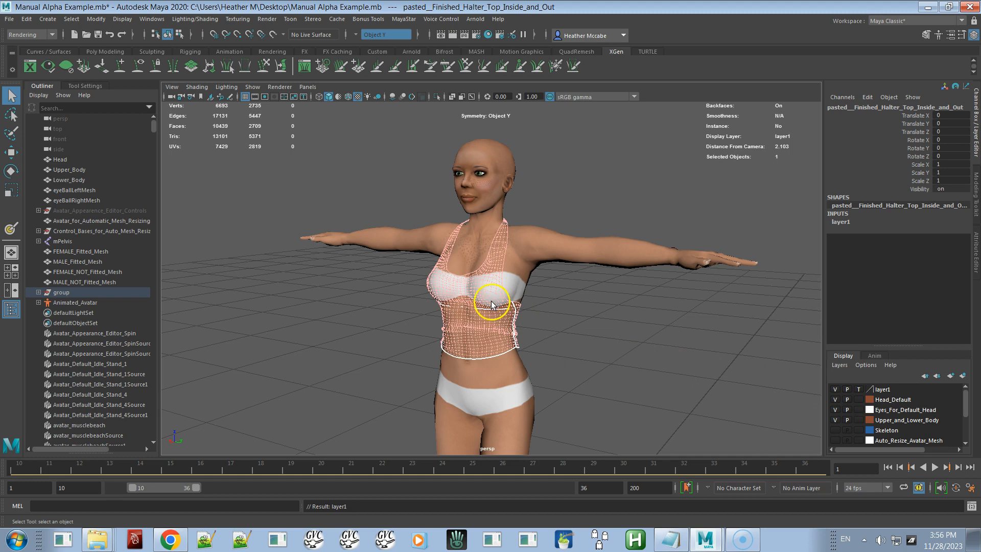
click(550, 355)
Step: Orbit around the torso to examine the templated halter top over the body
alt+right_drag(550, 355, 615, 381)
alt+drag(615, 380, 512, 364)
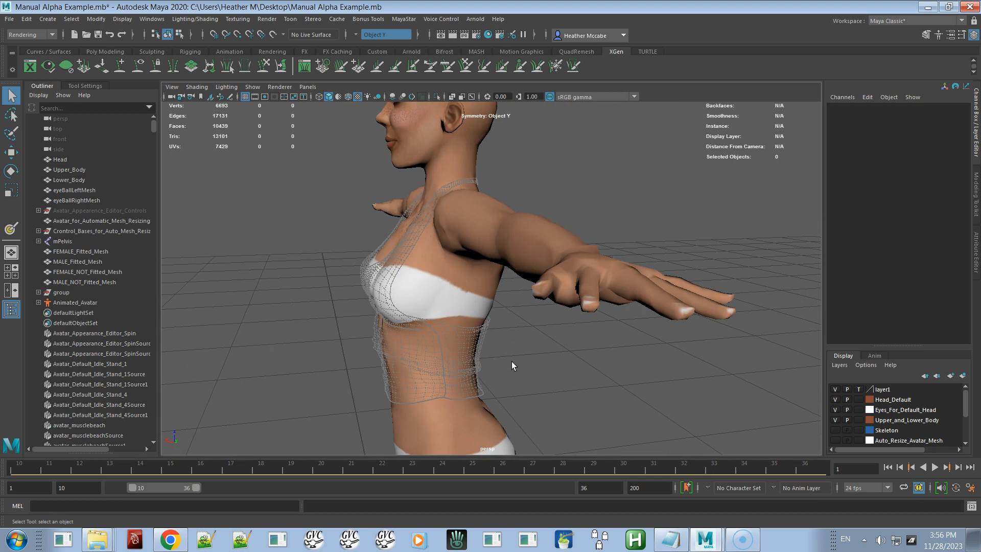
alt+drag(433, 339, 540, 338)
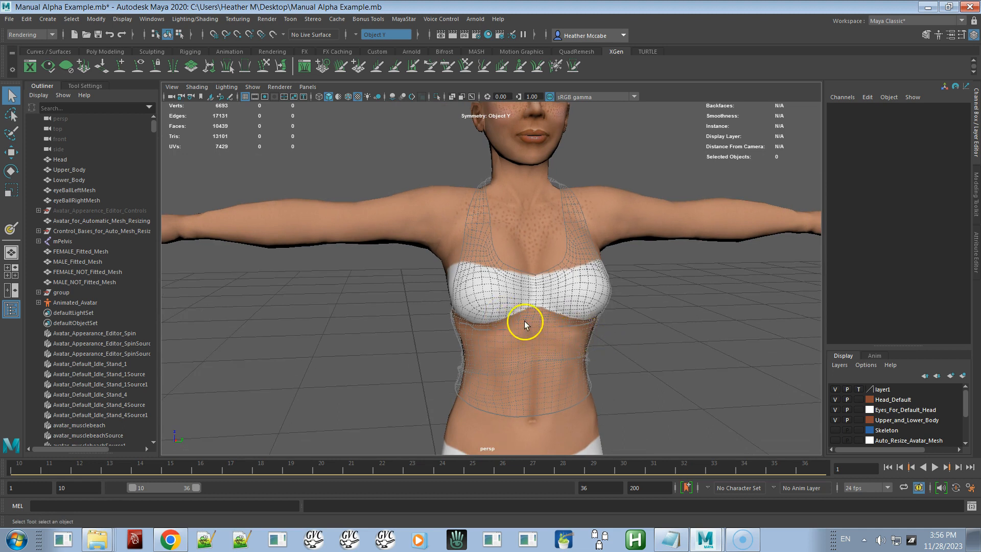
alt+drag(598, 343, 527, 282)
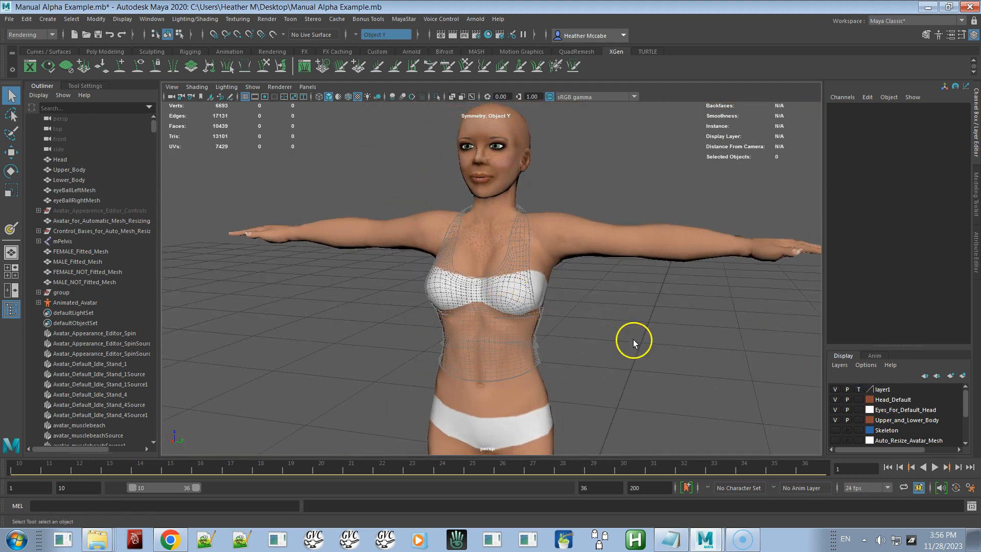
alt+drag(574, 322, 593, 316)
alt+right_drag(591, 314, 650, 336)
alt+middle_drag(650, 337, 622, 287)
alt+right_drag(622, 287, 658, 310)
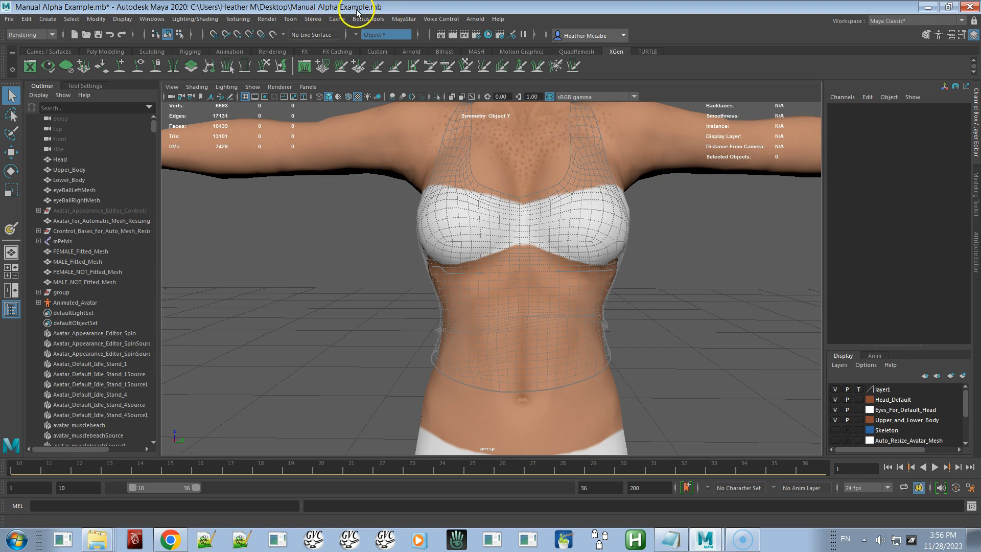
alt+drag(510, 144, 498, 109)
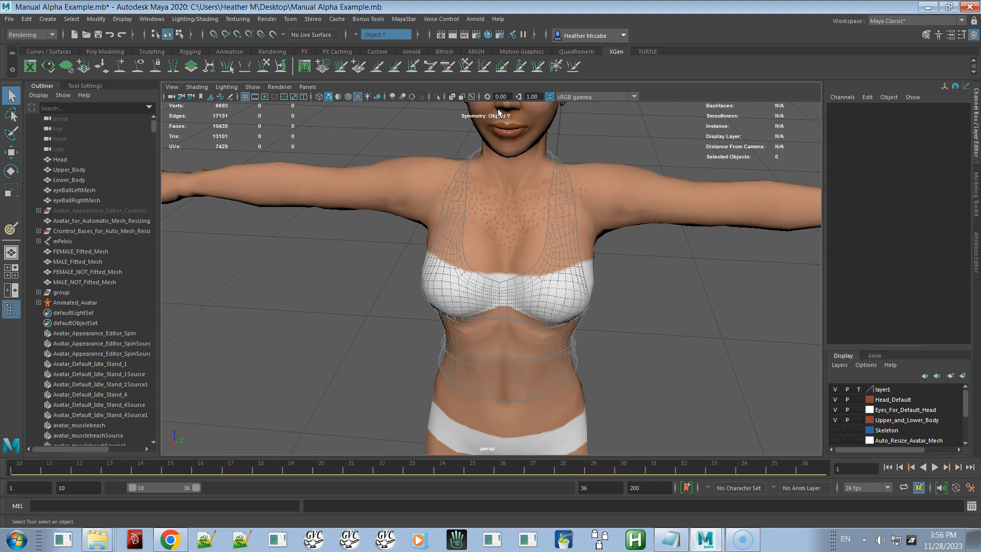
Step: Select the upper body mesh and start the 3D Paint Tool from the Rendering menu set
click(640, 174)
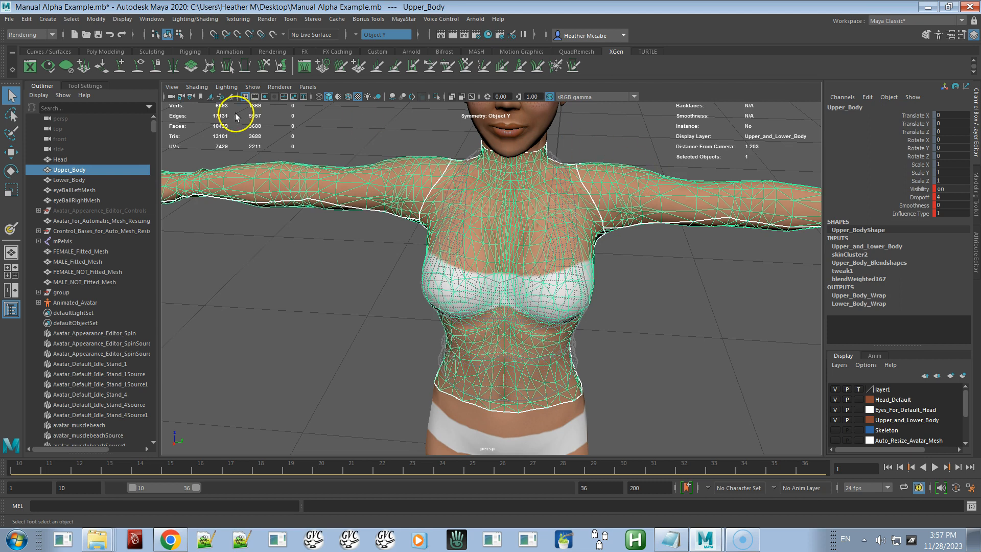
click(28, 35)
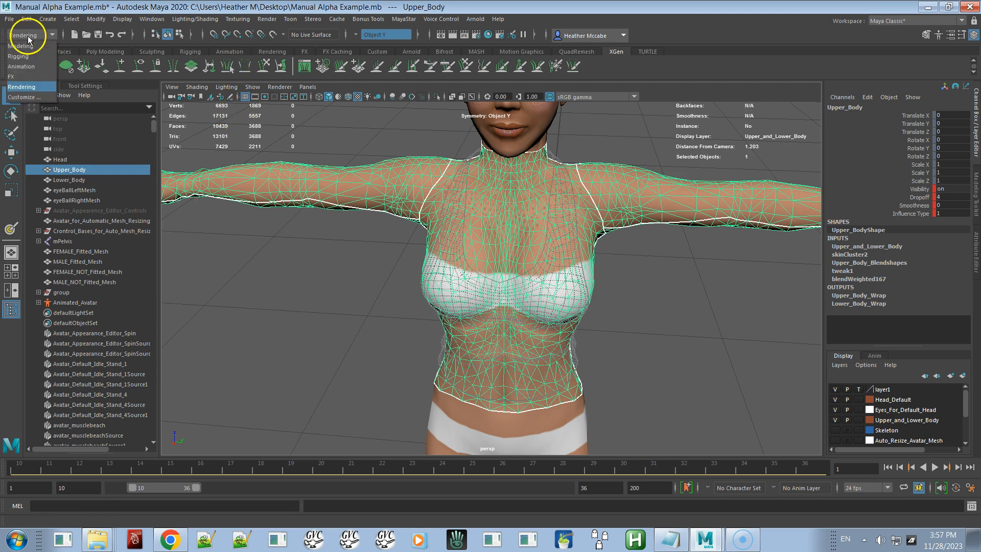
click(21, 87)
click(239, 20)
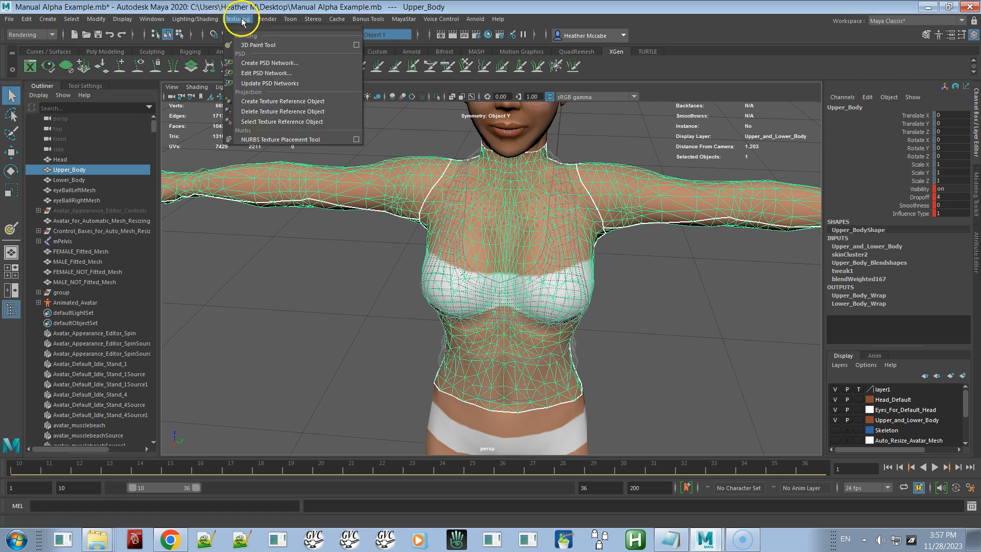
click(252, 45)
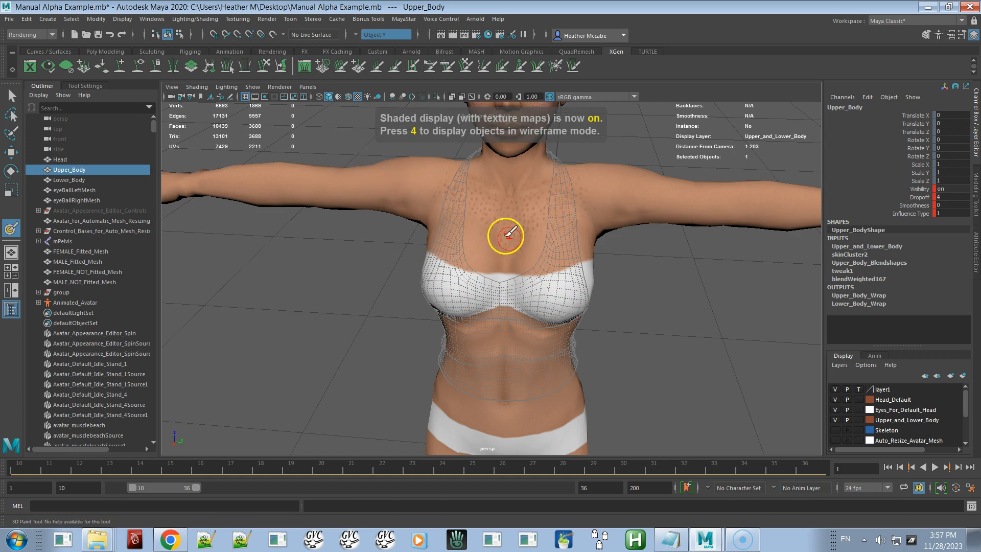
Step: Open the file texture assignment for the 3D Paint Tool and set the texture size to 1024 by 1024
scroll(507, 232, up, 5)
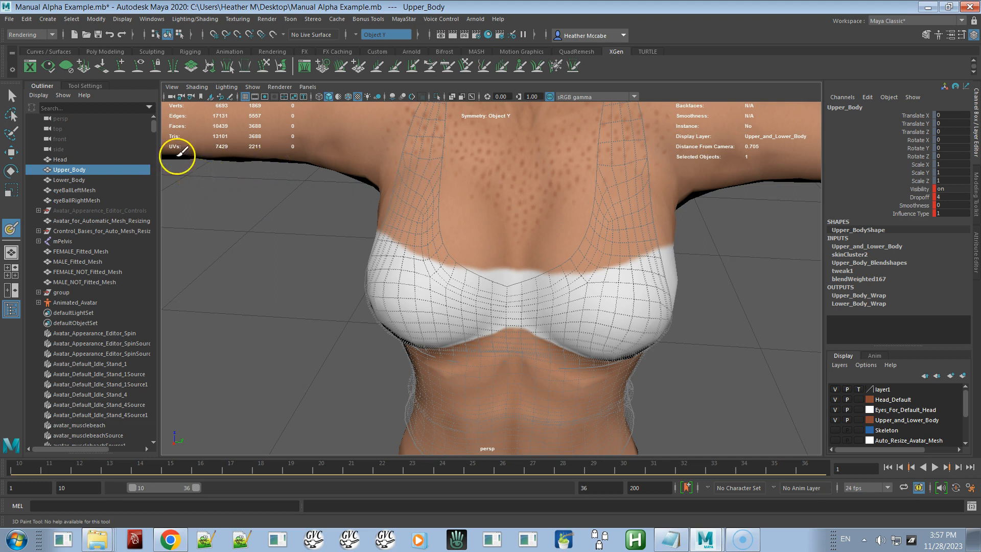
click(86, 86)
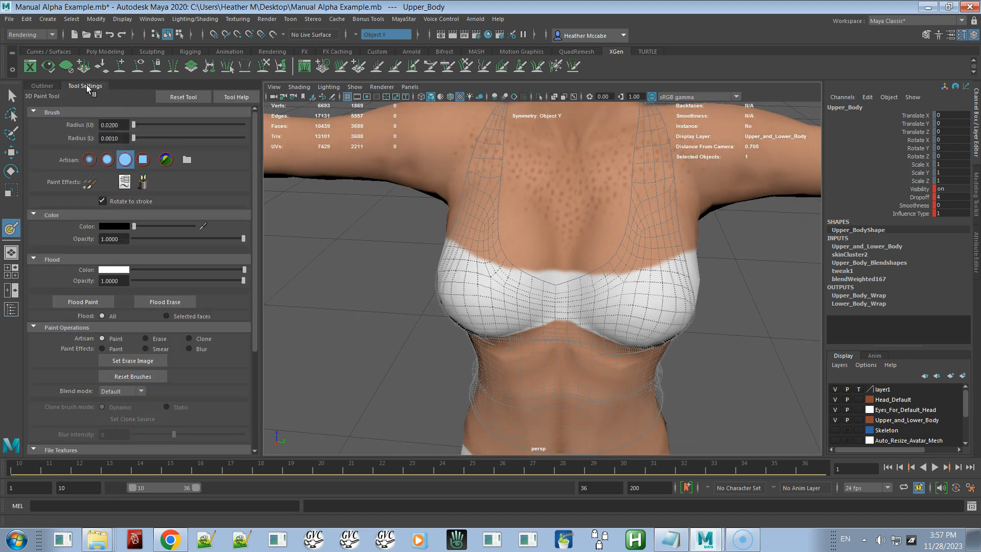
drag(252, 153, 256, 243)
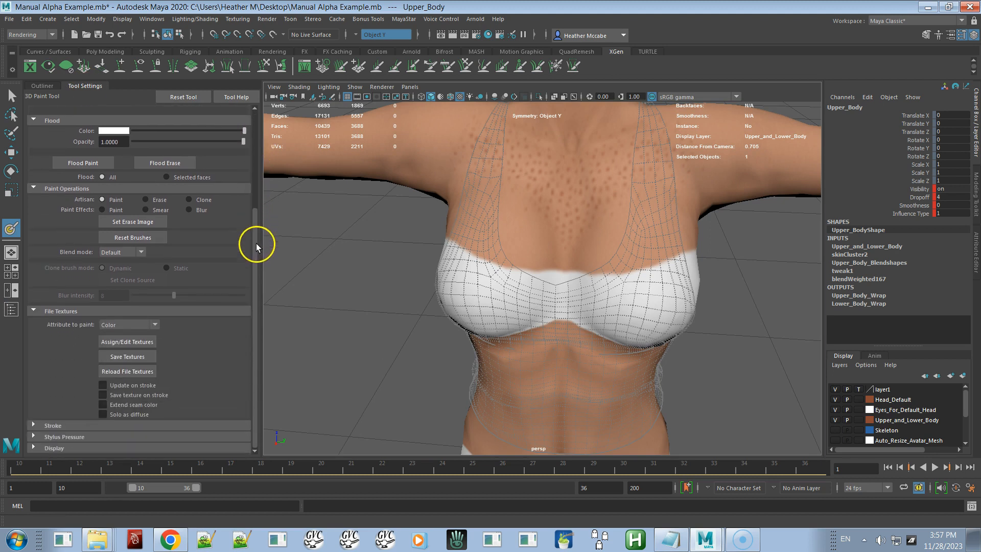
click(138, 341)
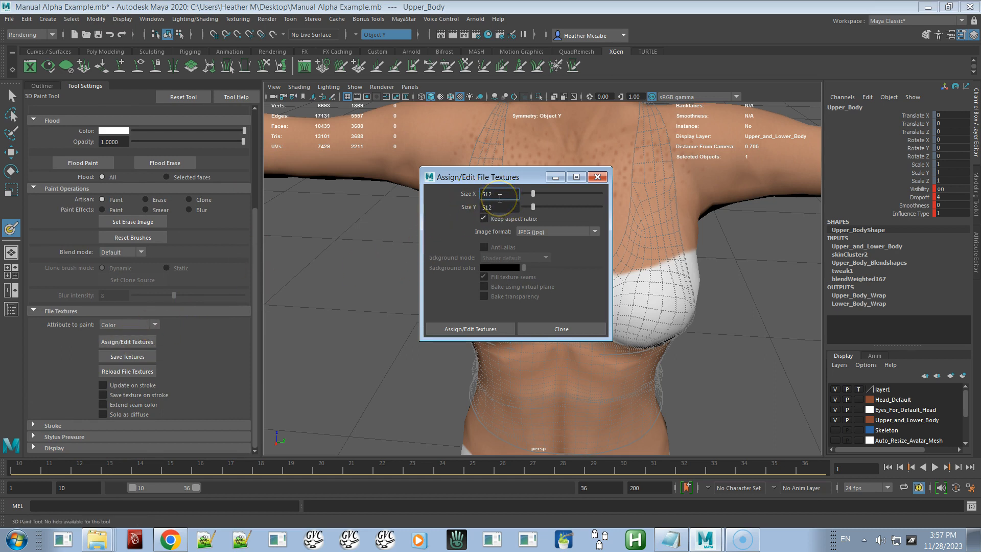
drag(499, 197, 463, 199)
text(1024)
click(513, 210)
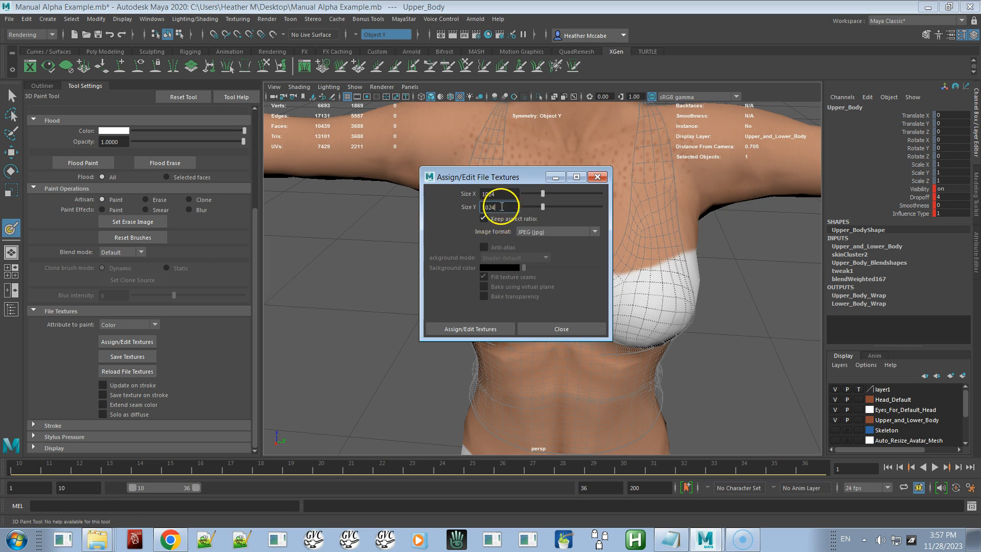
Step: Choose JPEG as the image format and assign the color file texture
click(564, 231)
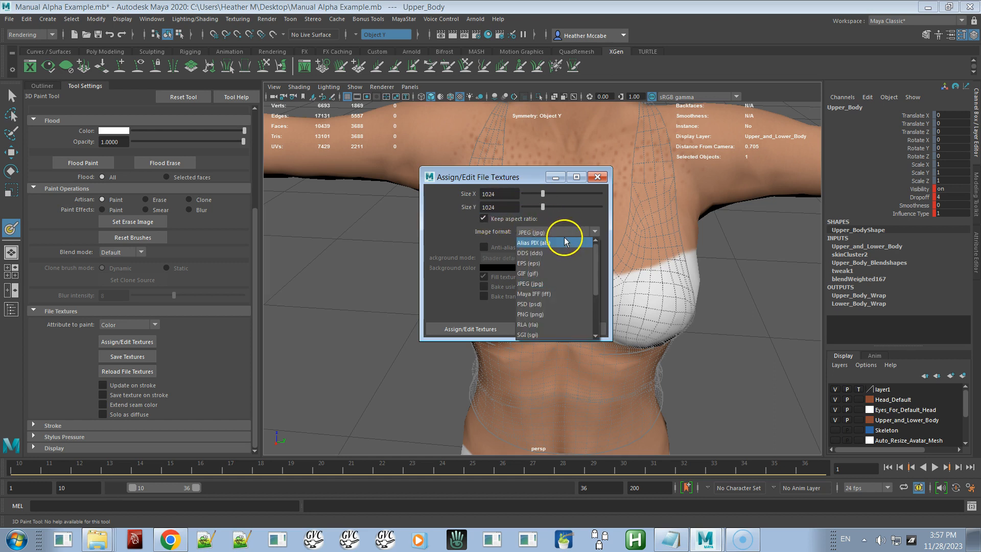
click(566, 295)
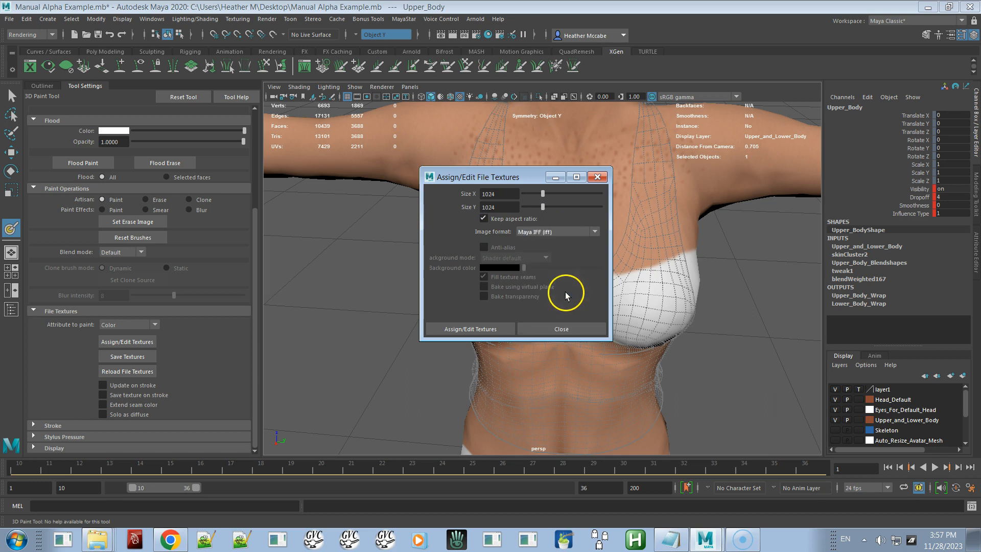
click(580, 232)
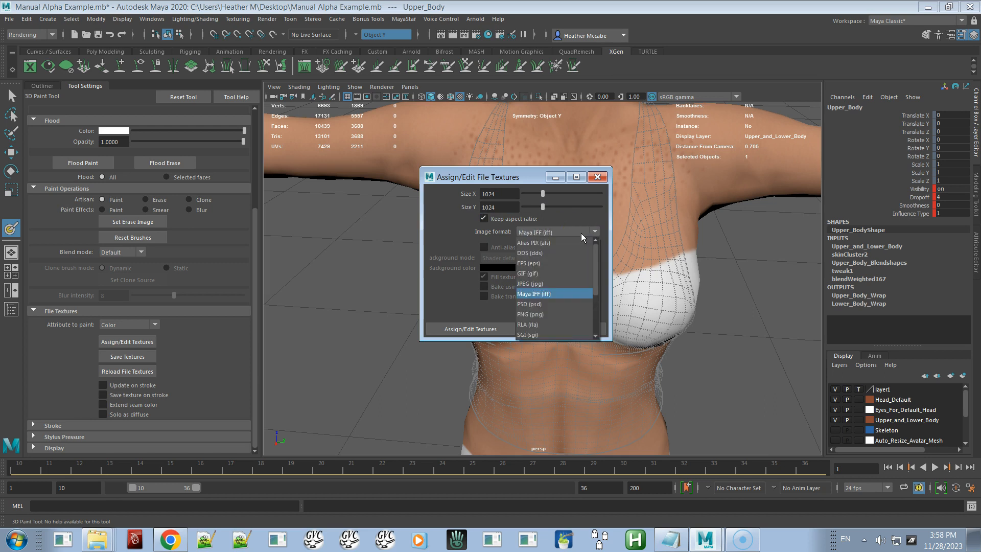
click(565, 282)
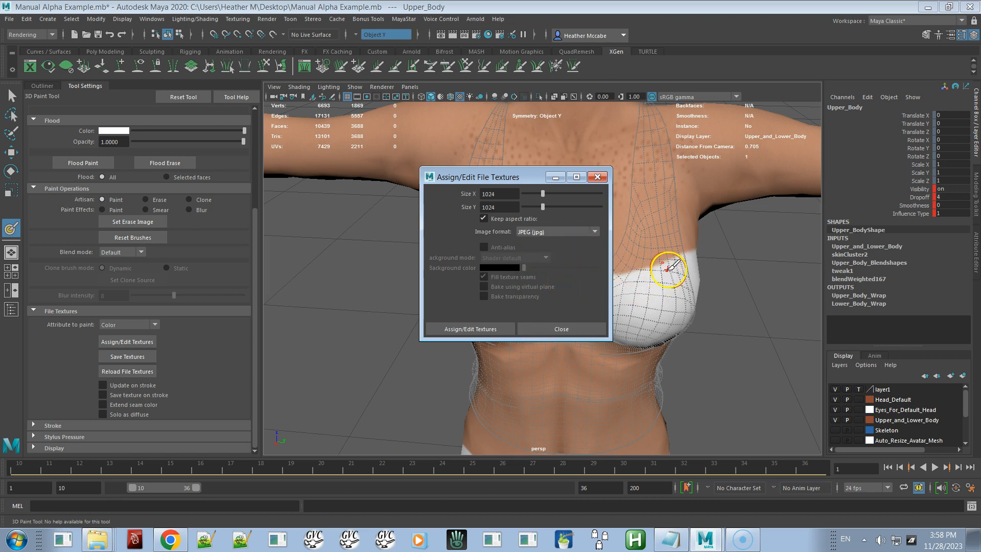
click(547, 232)
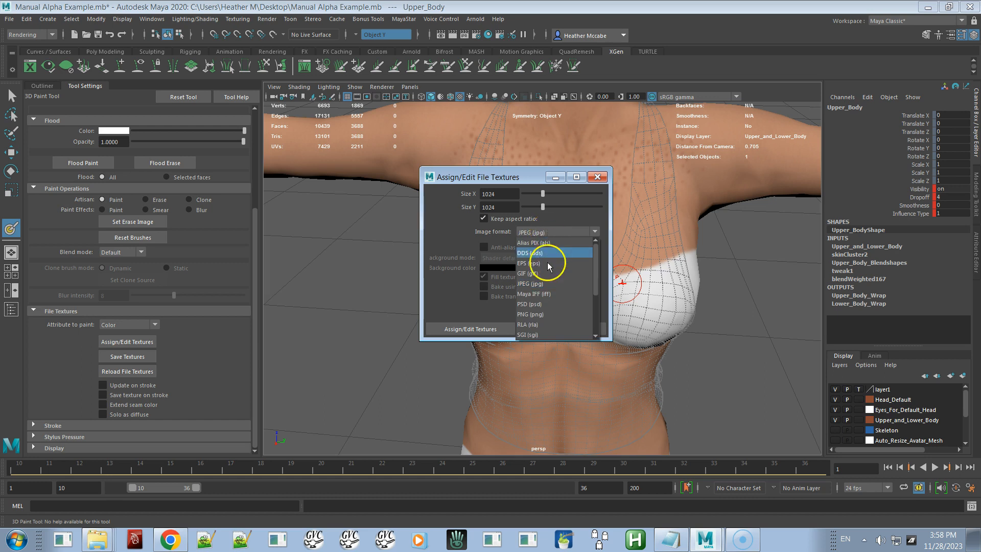
click(547, 315)
click(555, 285)
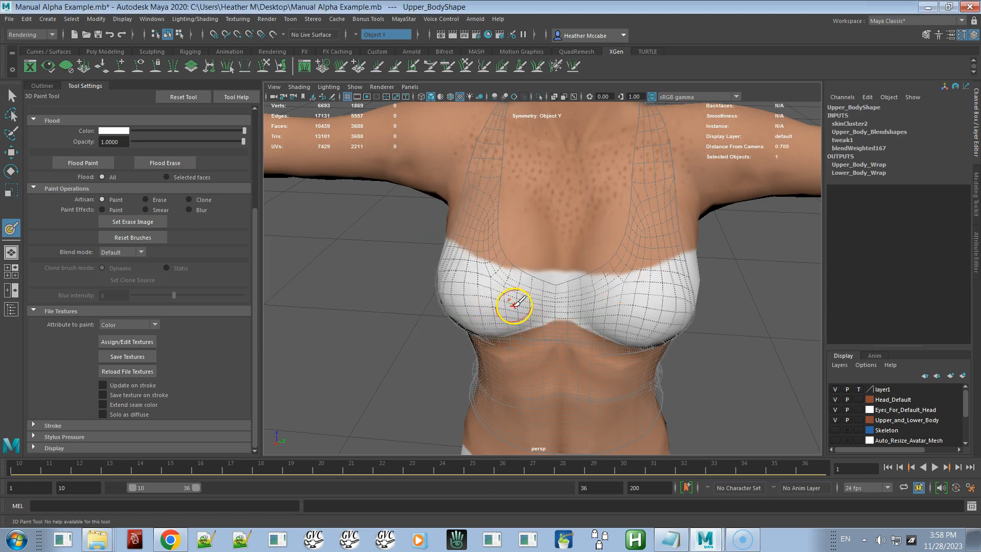
Step: Set the flood color to white and flood paint the whole upper body
mouse_move(504, 313)
alt+mouse_down()
mouse_move(508, 291)
mouse_move(513, 301)
alt+mouse_up()
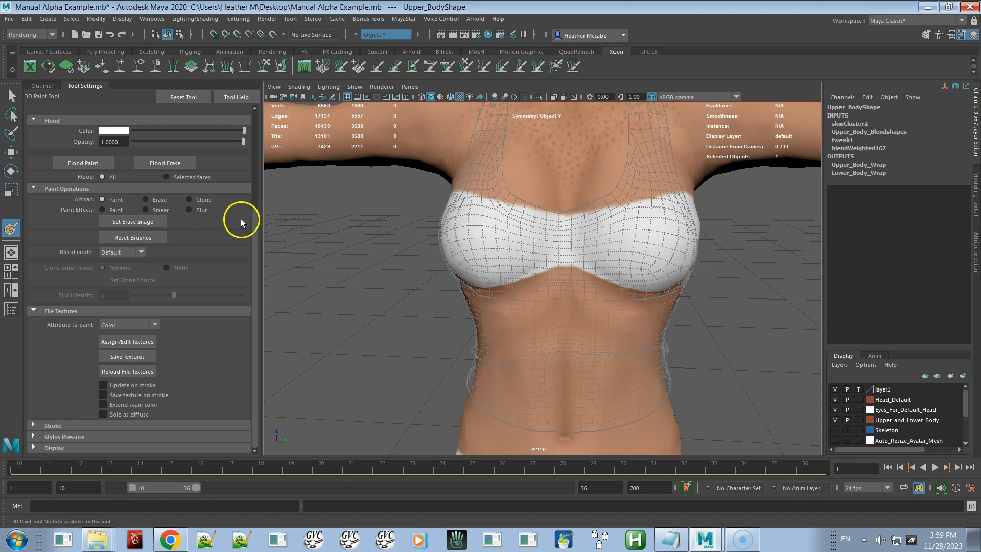
drag(253, 237, 282, 139)
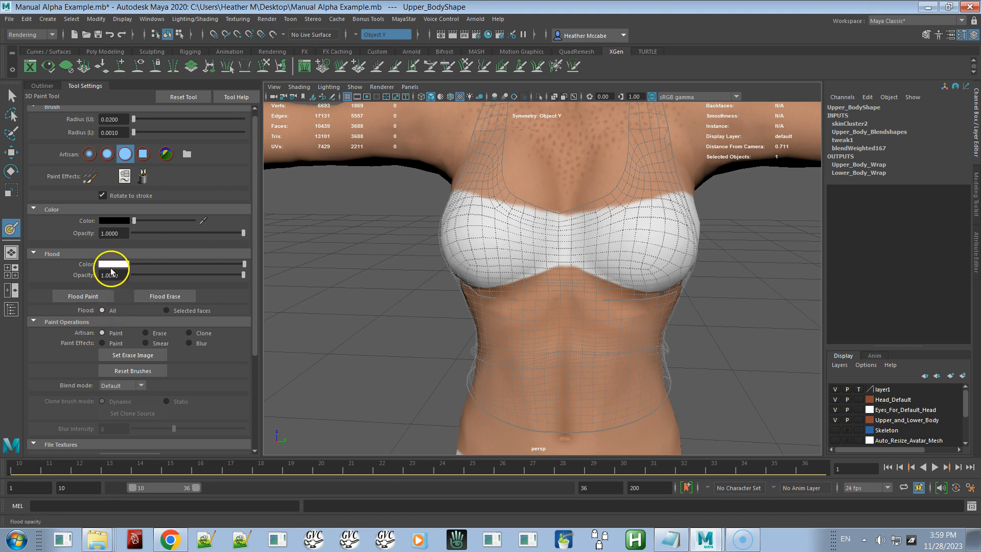
drag(152, 265, 258, 265)
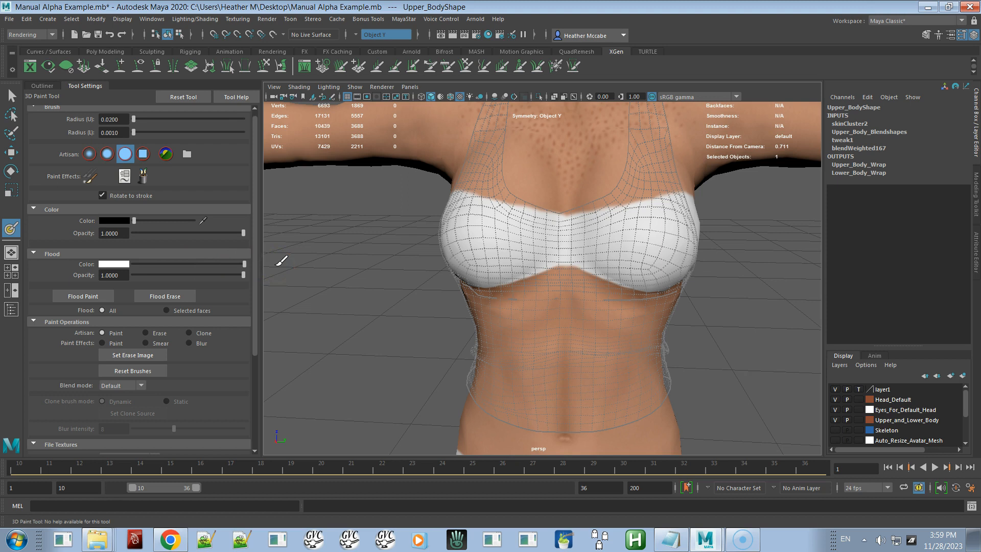
click(106, 264)
click(68, 249)
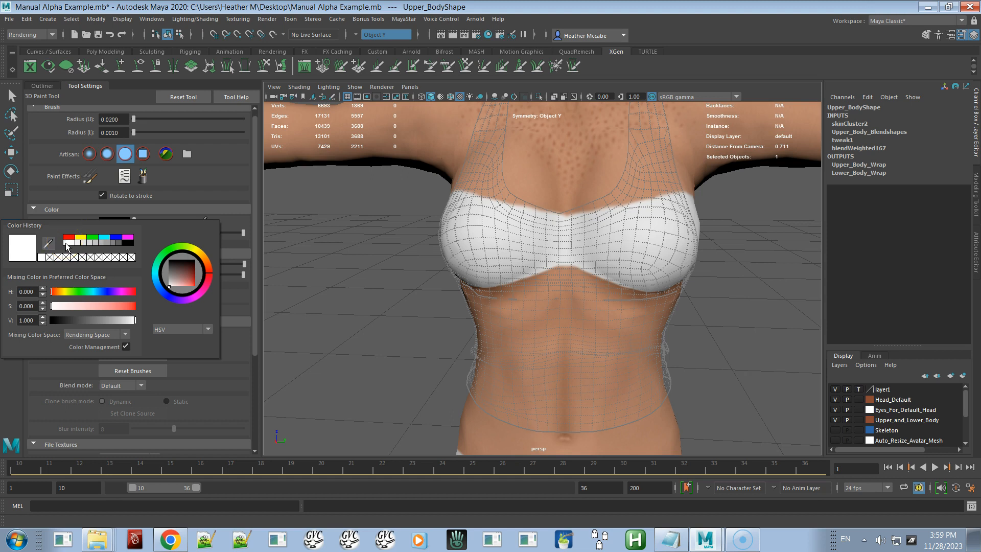
click(305, 258)
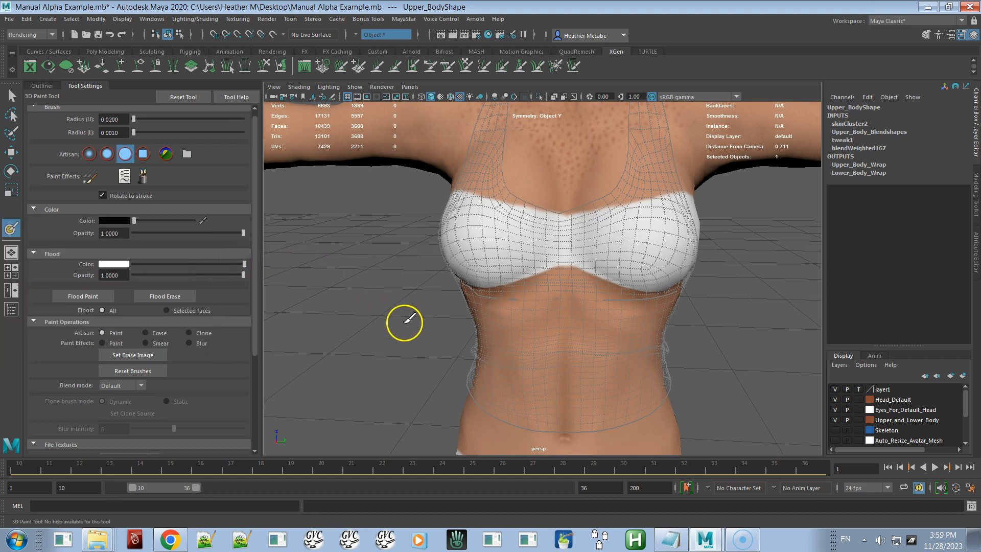
click(103, 297)
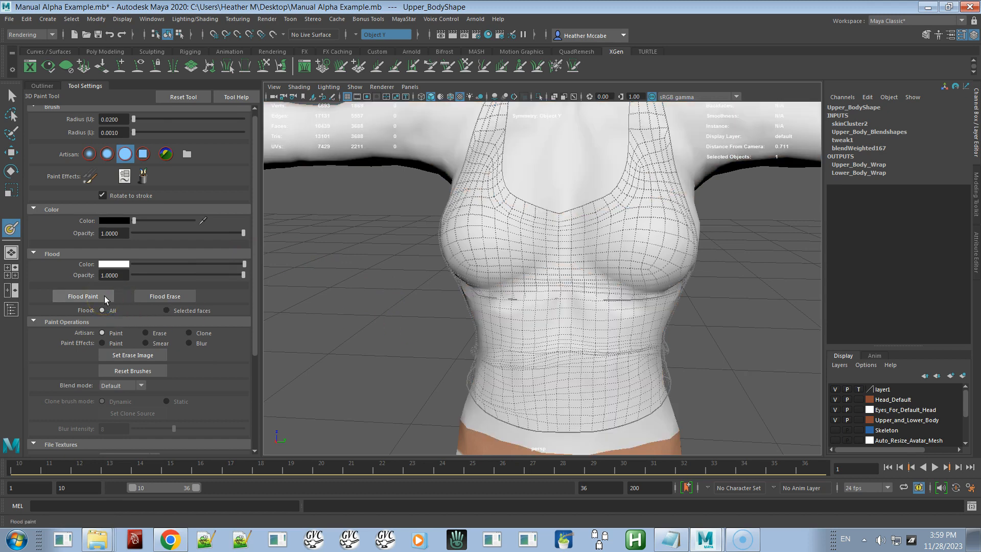
Step: Orbit and zoom around the torso to inspect the flood-painted upper body
alt+drag(608, 298, 622, 320)
alt+right_drag(622, 320, 618, 269)
alt+middle_drag(618, 269, 584, 248)
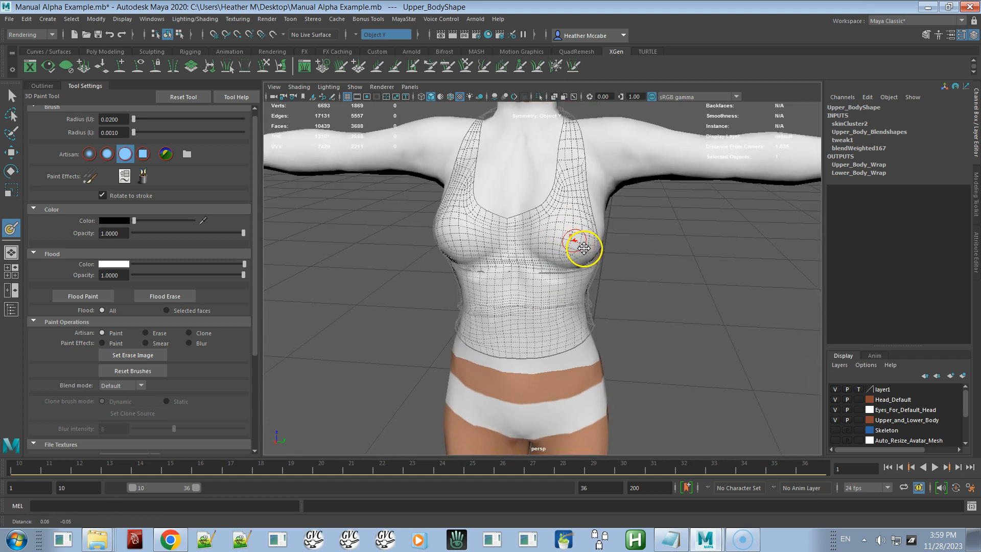
scroll(541, 267, up, 3)
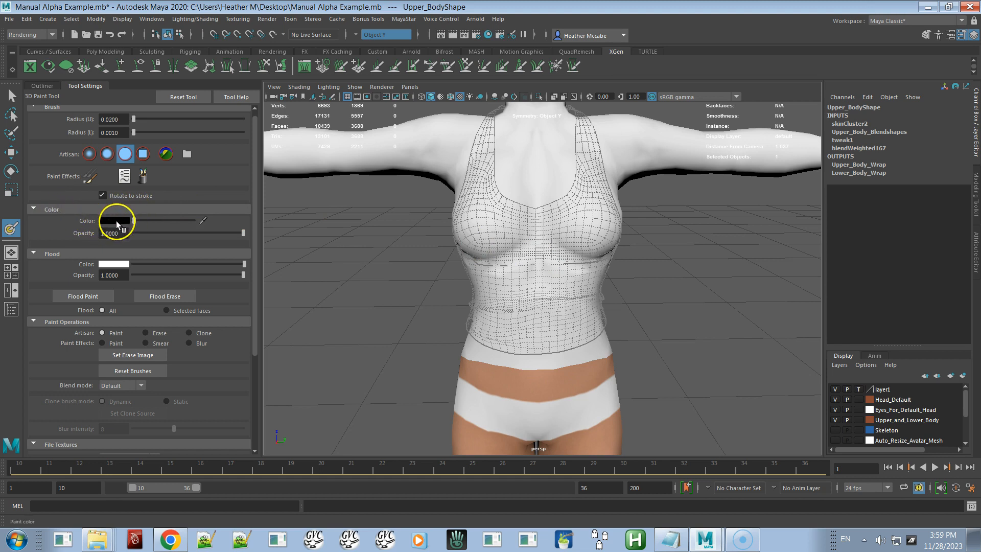
Step: Set the paint brush color to black
mouse_move(135, 221)
mouse_down()
mouse_move(203, 221)
mouse_move(99, 222)
mouse_up()
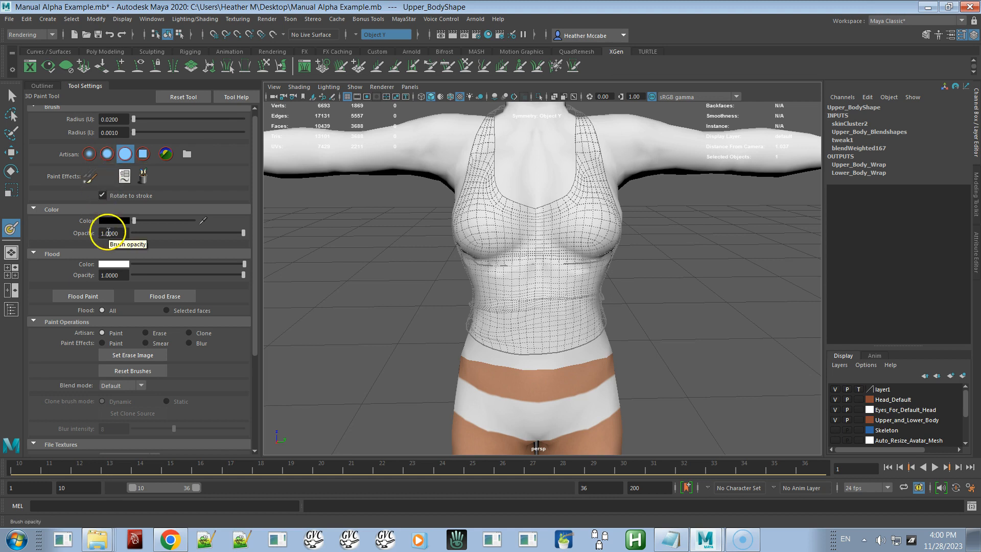
drag(254, 216, 260, 312)
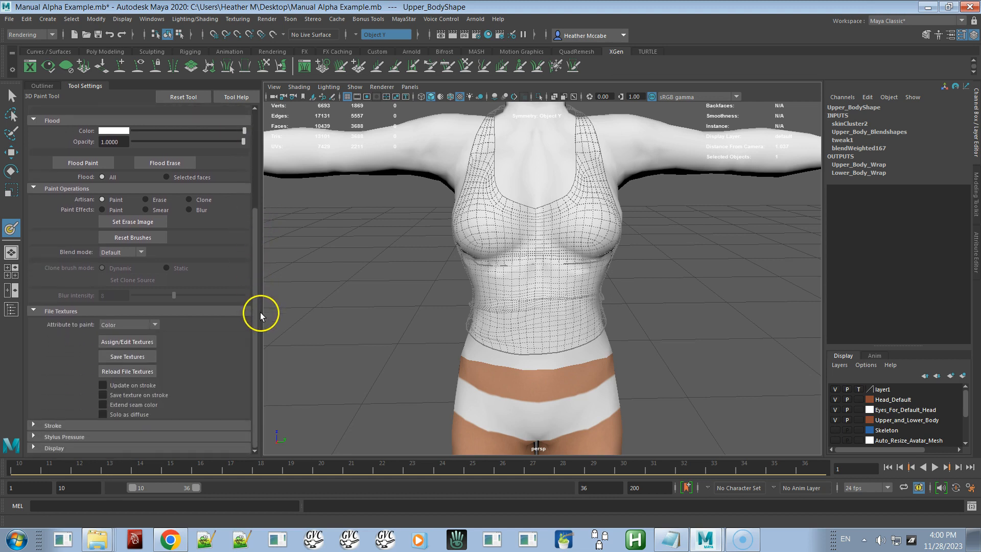
mouse_move(555, 289)
mouse_down()
mouse_move(519, 292)
mouse_move(565, 274)
mouse_move(511, 280)
mouse_move(565, 280)
mouse_up()
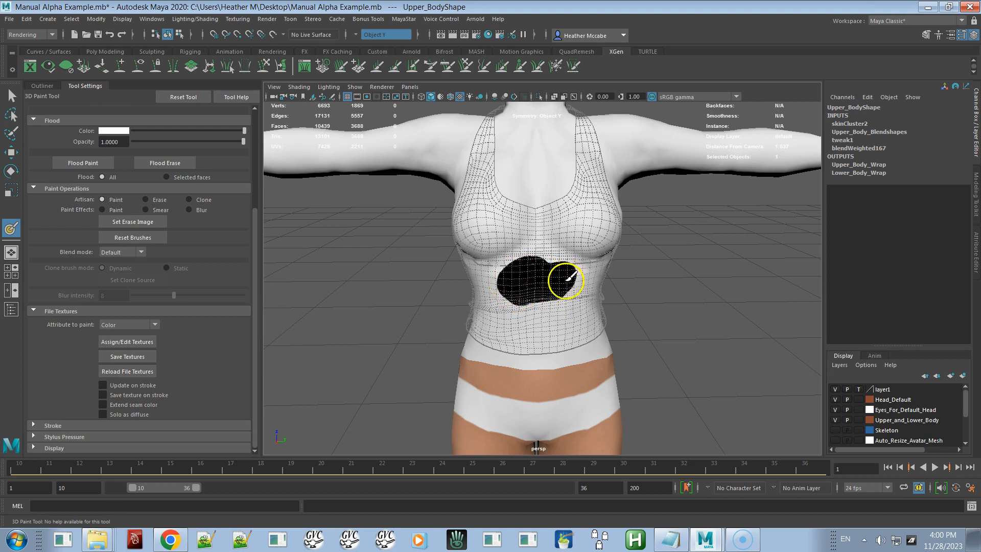
alt+right_drag(565, 280, 625, 351)
mouse_move(601, 303)
alt+mouse_down()
mouse_move(591, 282)
mouse_move(597, 296)
alt+mouse_up()
key(ctrl+z)
key(ctrl+z)
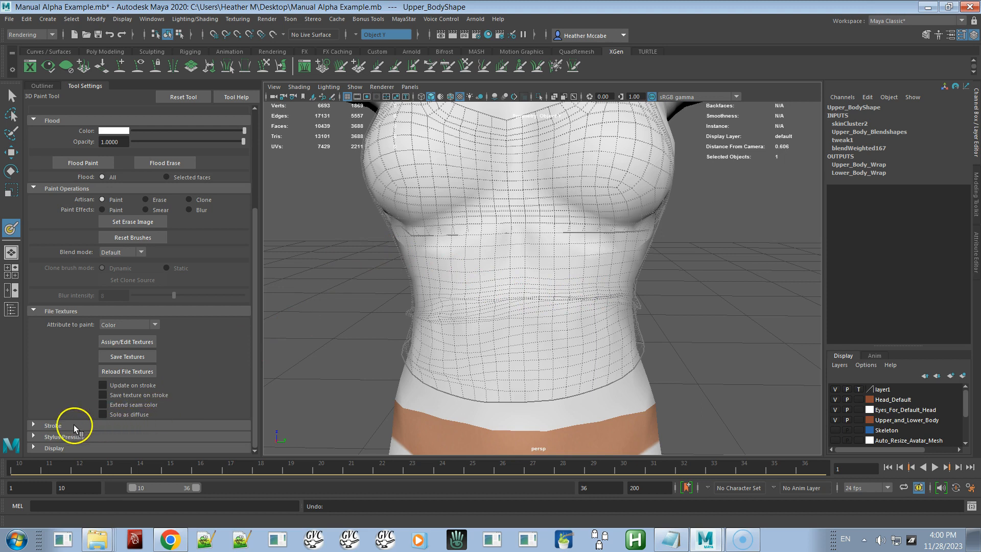
Step: Enable stroke reflection along the Y axis
click(33, 425)
scroll(256, 297, down, 3)
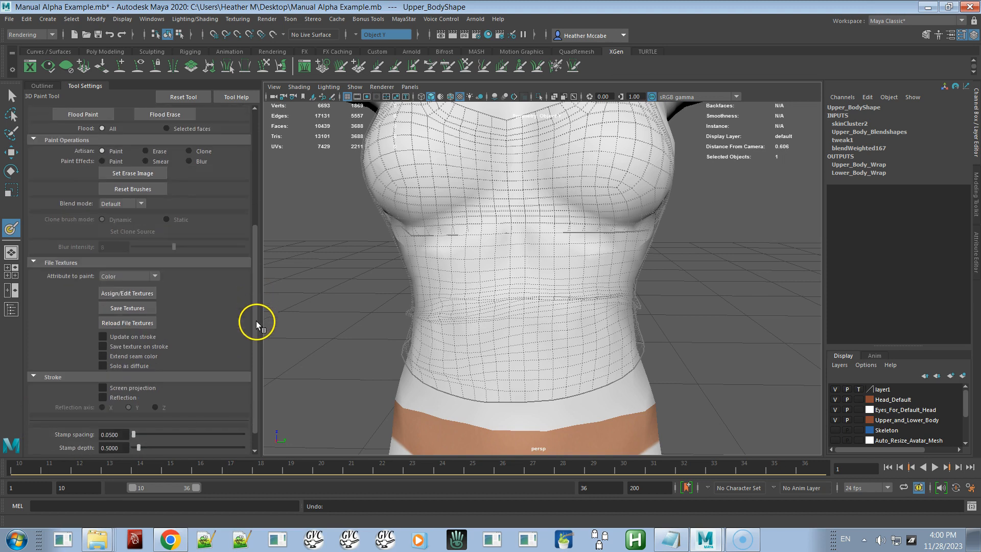
click(126, 374)
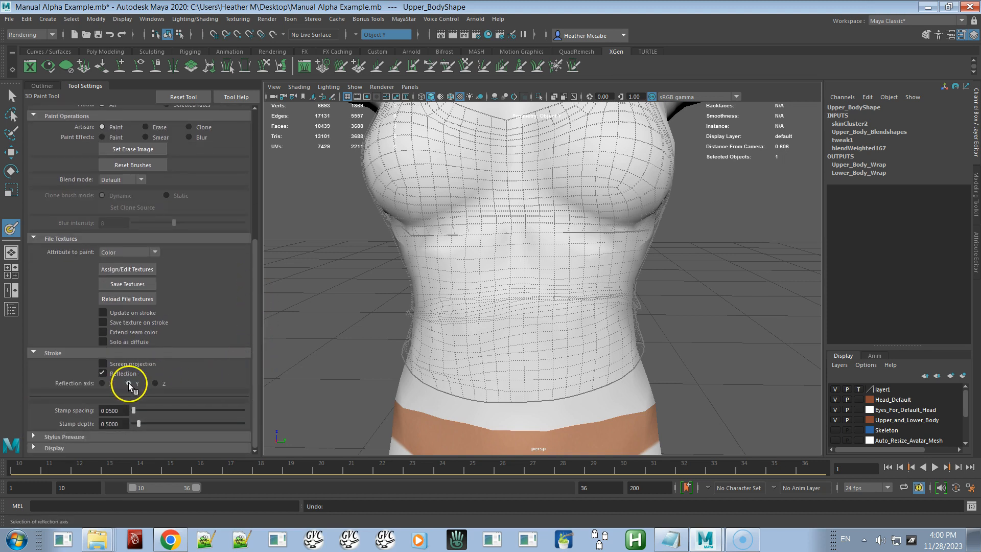
Step: Paint black with reflected strokes across the front and sides of the midriff
mouse_move(554, 259)
mouse_down()
mouse_move(556, 284)
mouse_move(532, 256)
mouse_move(563, 279)
mouse_move(534, 243)
mouse_move(569, 222)
mouse_move(600, 165)
mouse_move(563, 215)
mouse_move(628, 150)
mouse_move(644, 172)
mouse_move(602, 222)
mouse_move(530, 217)
mouse_move(561, 210)
mouse_move(589, 173)
mouse_move(541, 204)
mouse_move(579, 227)
mouse_move(566, 230)
mouse_move(573, 220)
mouse_up()
mouse_move(527, 182)
mouse_down()
mouse_move(527, 237)
mouse_move(501, 259)
mouse_move(505, 239)
mouse_move(465, 324)
mouse_move(431, 339)
mouse_move(477, 350)
mouse_move(521, 328)
mouse_move(550, 272)
mouse_move(502, 307)
mouse_move(566, 263)
mouse_move(536, 228)
mouse_move(536, 263)
mouse_move(440, 274)
mouse_up()
mouse_move(425, 332)
mouse_down()
mouse_move(388, 346)
mouse_move(454, 321)
mouse_move(480, 324)
mouse_move(508, 293)
mouse_move(476, 283)
mouse_move(479, 234)
mouse_move(517, 292)
mouse_move(510, 307)
mouse_move(482, 296)
mouse_move(466, 302)
mouse_up()
mouse_move(430, 235)
mouse_down()
mouse_move(516, 265)
mouse_move(491, 300)
mouse_move(493, 276)
mouse_up()
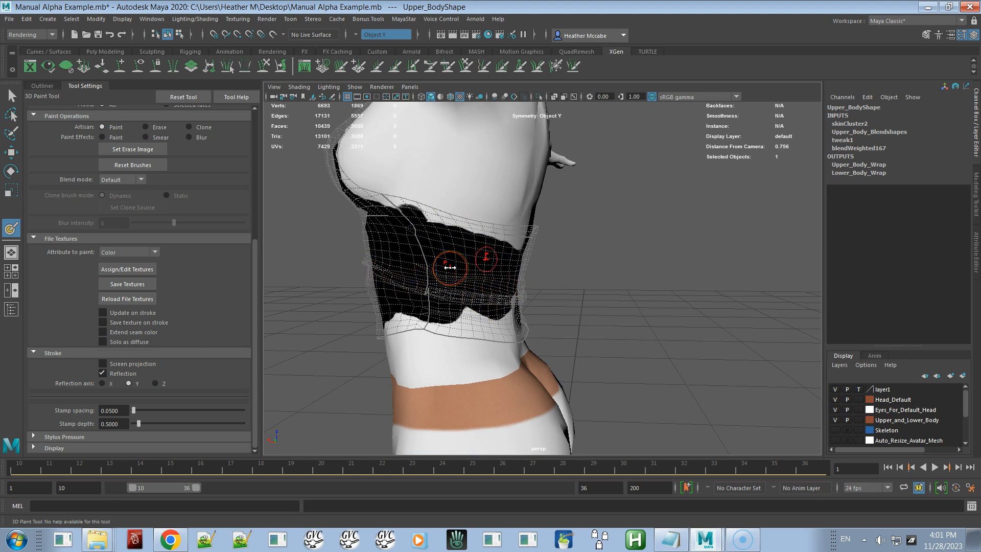
drag(449, 267, 464, 269)
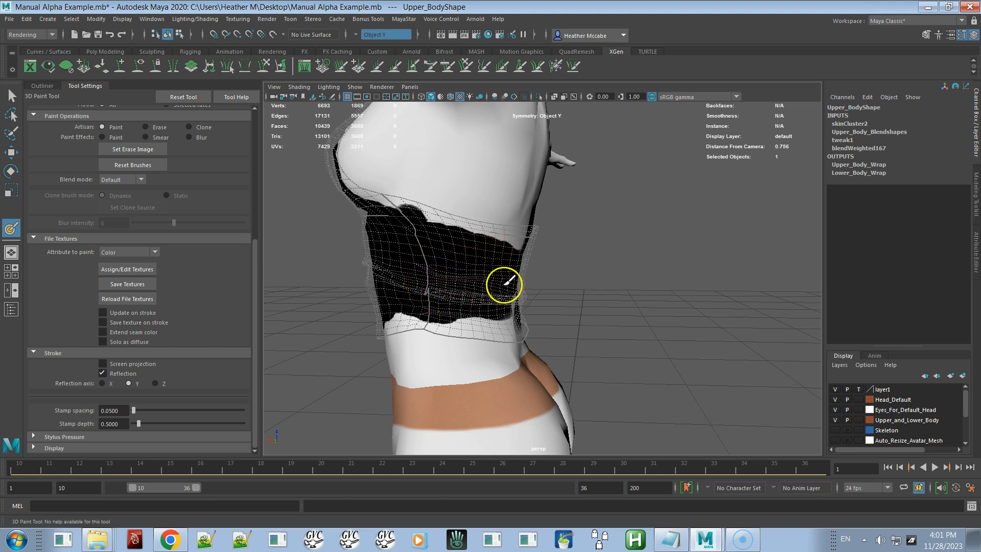
alt+drag(492, 291, 409, 280)
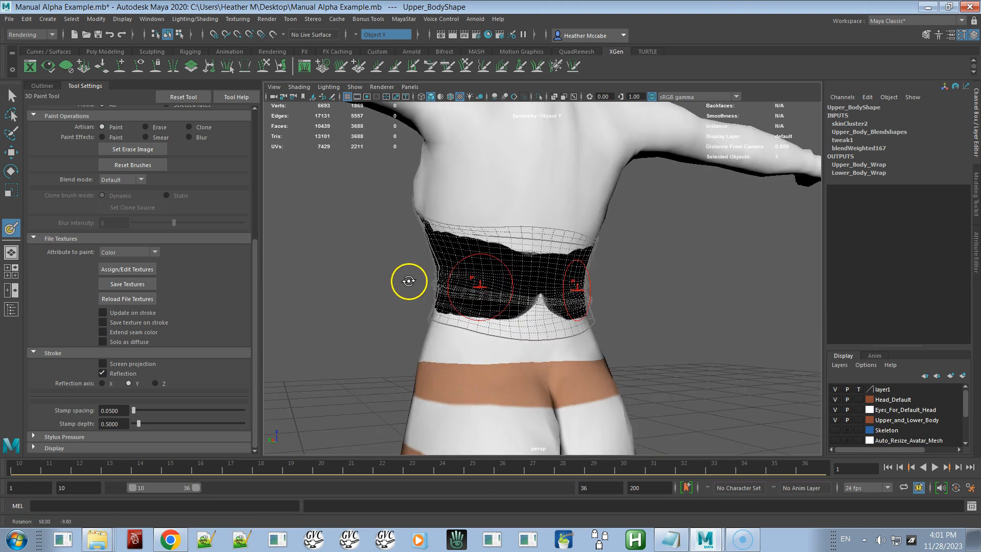
Step: Paint black around the back of the midriff and undo the last stroke at the waist
mouse_move(478, 285)
mouse_down()
mouse_move(541, 291)
mouse_move(539, 279)
mouse_move(501, 274)
mouse_up()
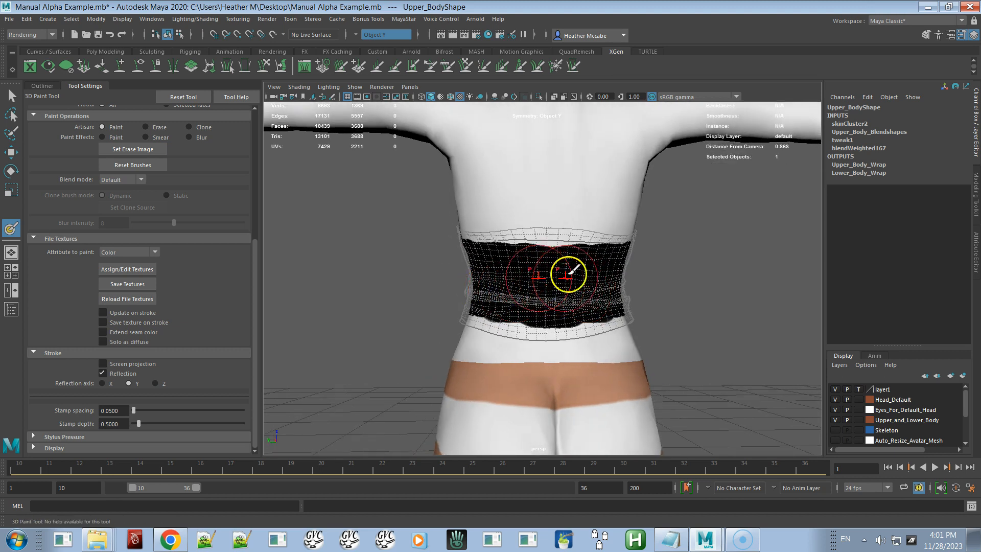
alt+drag(523, 282, 557, 302)
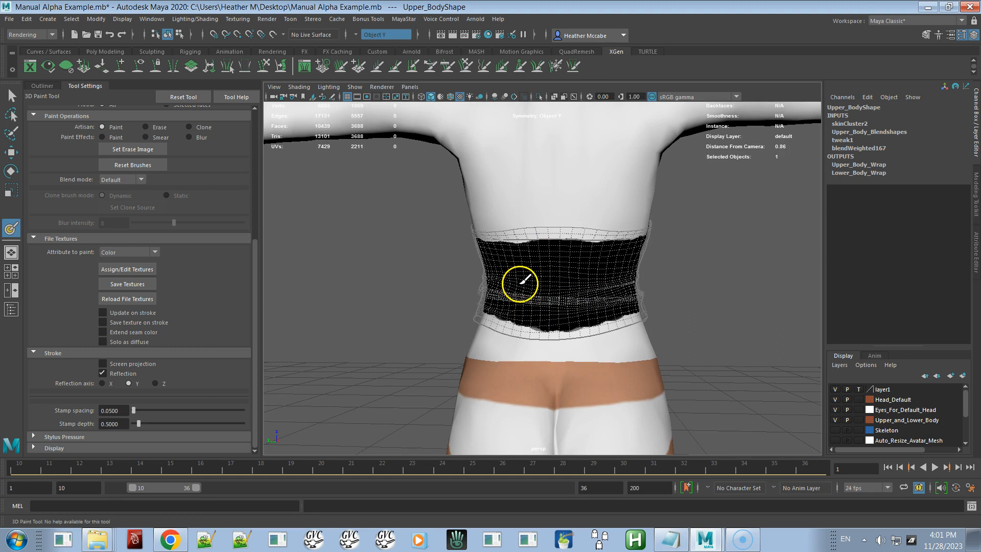
alt+drag(536, 289, 414, 290)
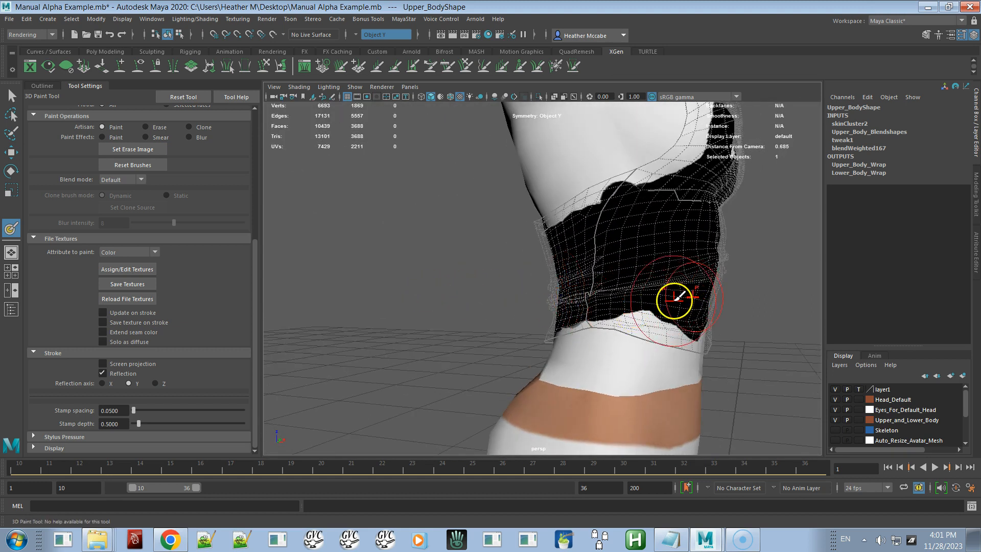
mouse_move(667, 289)
mouse_down()
mouse_move(652, 302)
mouse_move(598, 307)
mouse_move(568, 286)
mouse_move(543, 314)
mouse_up()
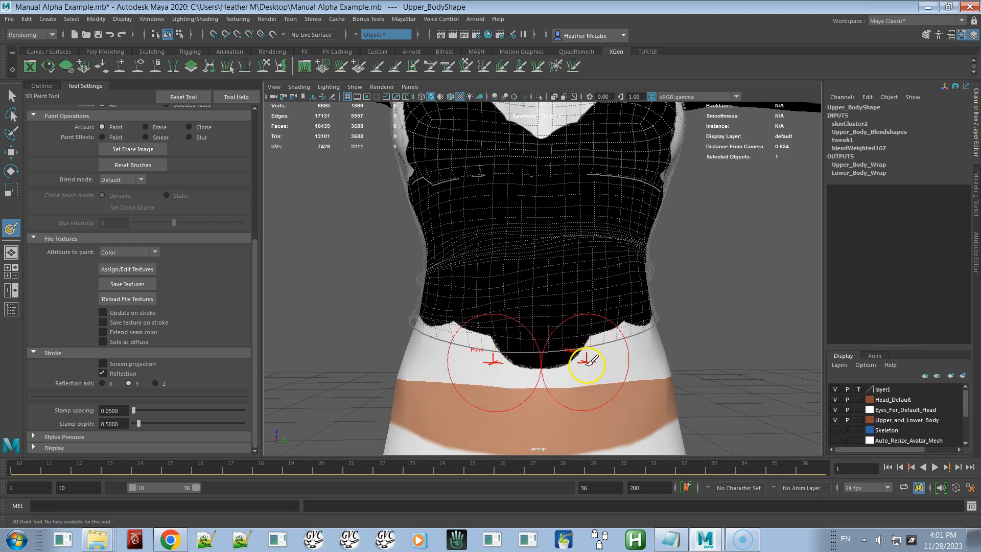
key(ctrl+z)
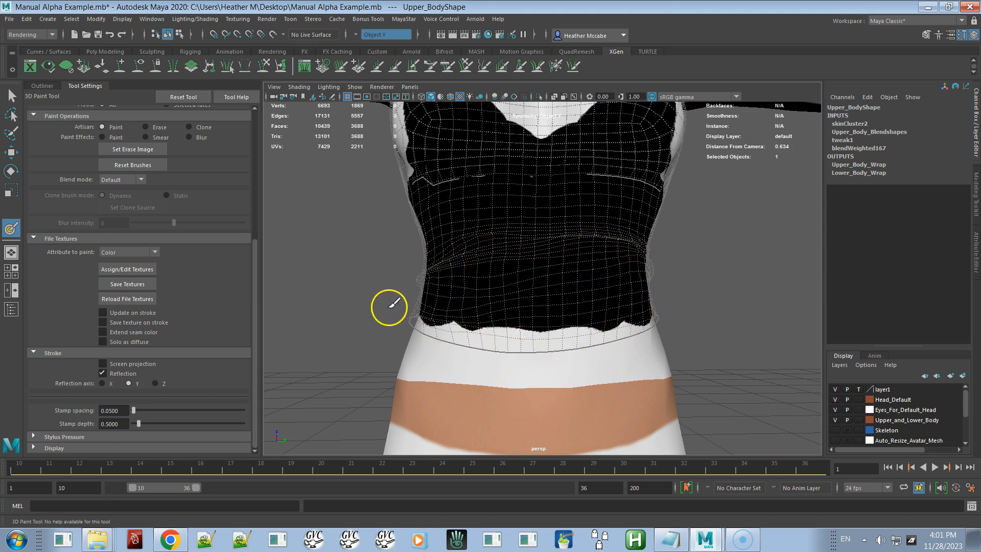
Step: Turn off stroke reflection and paint black over the front of the midriff
click(112, 374)
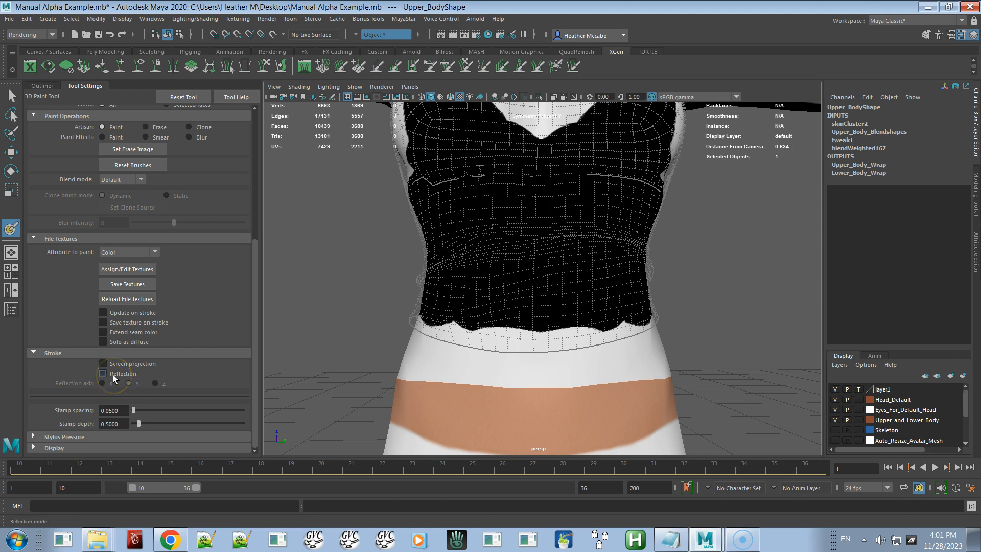
mouse_move(416, 357)
alt+mouse_down()
mouse_move(410, 365)
mouse_move(426, 364)
alt+mouse_up()
alt+drag(573, 328, 467, 321)
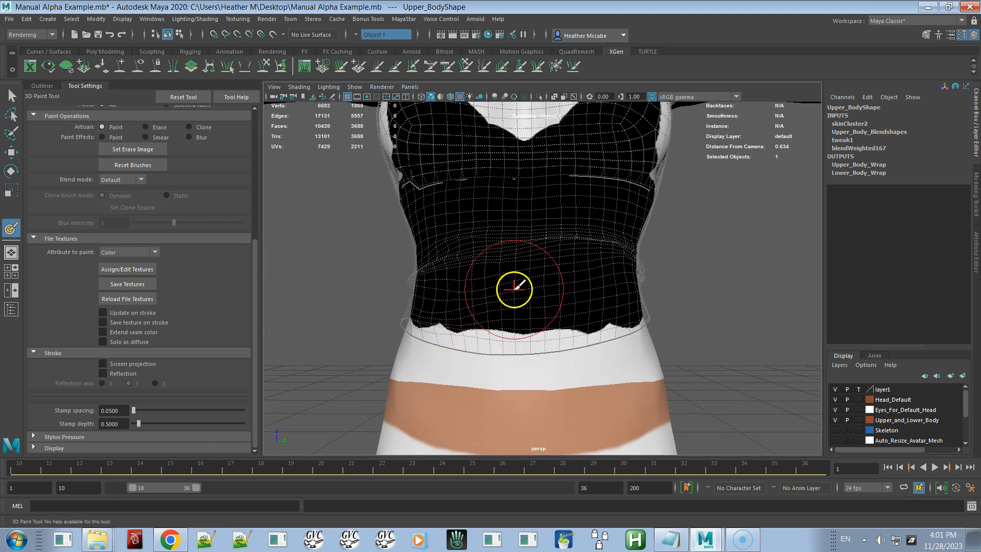
drag(443, 284, 560, 289)
alt+drag(506, 318, 491, 304)
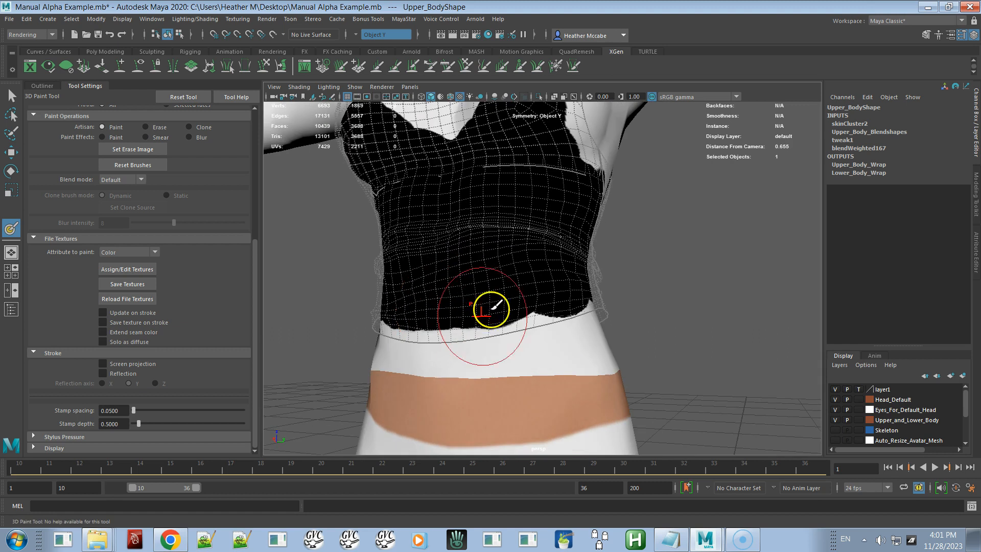
mouse_move(519, 263)
alt+mouse_down()
mouse_move(488, 290)
mouse_move(451, 293)
mouse_move(453, 304)
alt+mouse_up()
ctrl+drag(486, 388, 486, 392)
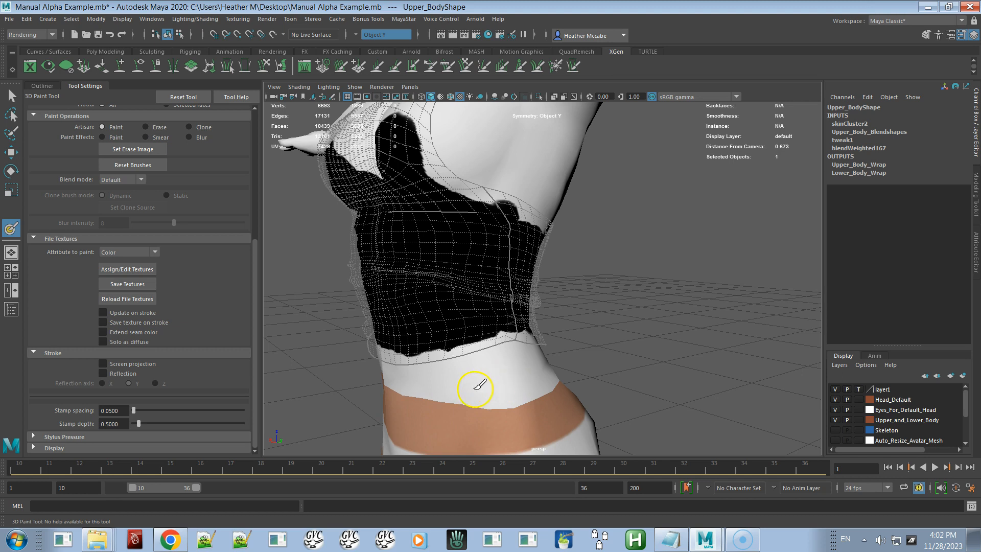
Step: Paint black up the sides and over the chest to shape the top's neckline
mouse_move(452, 399)
ctrl+mouse_down()
mouse_move(519, 390)
mouse_move(504, 390)
ctrl+mouse_up()
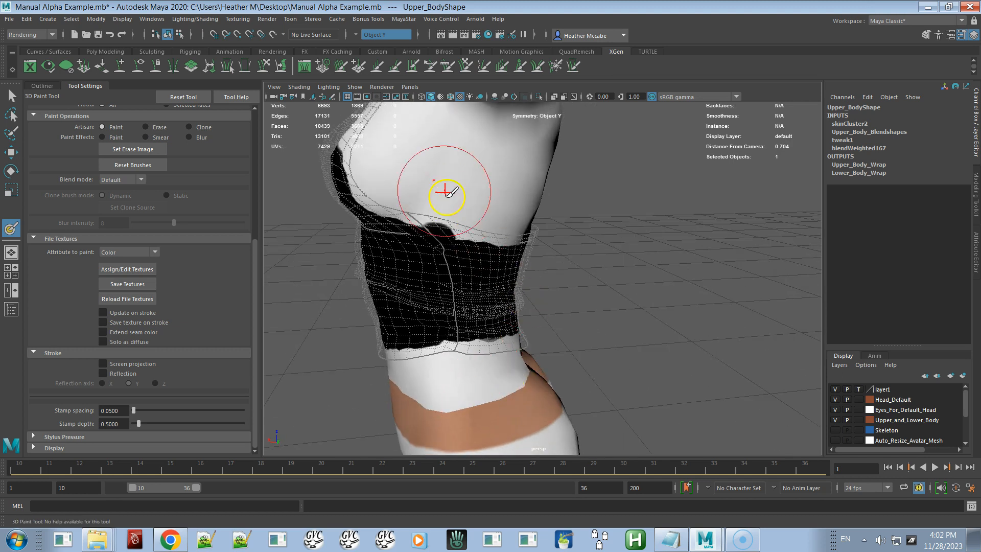
ctrl+drag(449, 179, 459, 186)
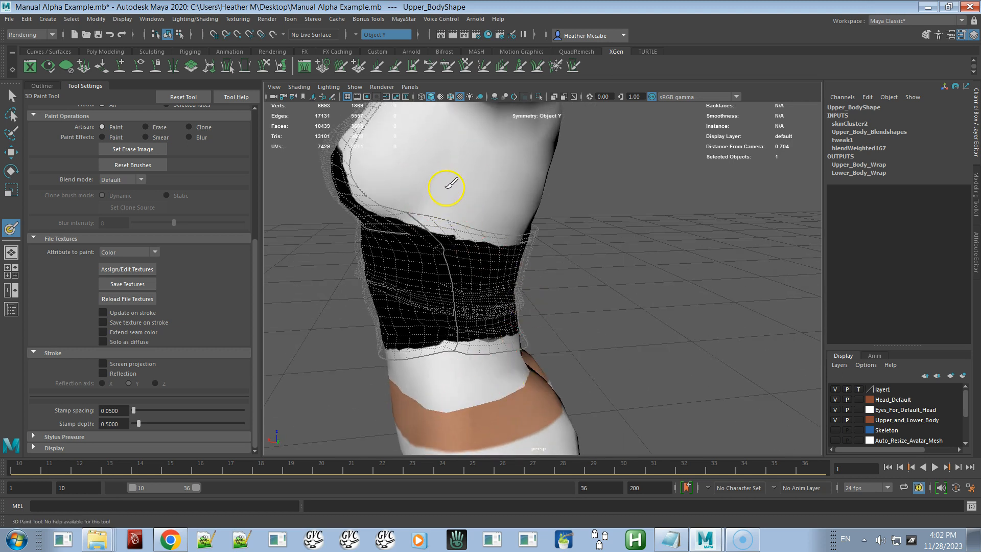
mouse_move(503, 237)
alt+mouse_down()
mouse_move(397, 248)
mouse_move(510, 237)
mouse_move(385, 213)
mouse_move(377, 228)
mouse_move(388, 220)
alt+mouse_up()
drag(649, 163, 659, 168)
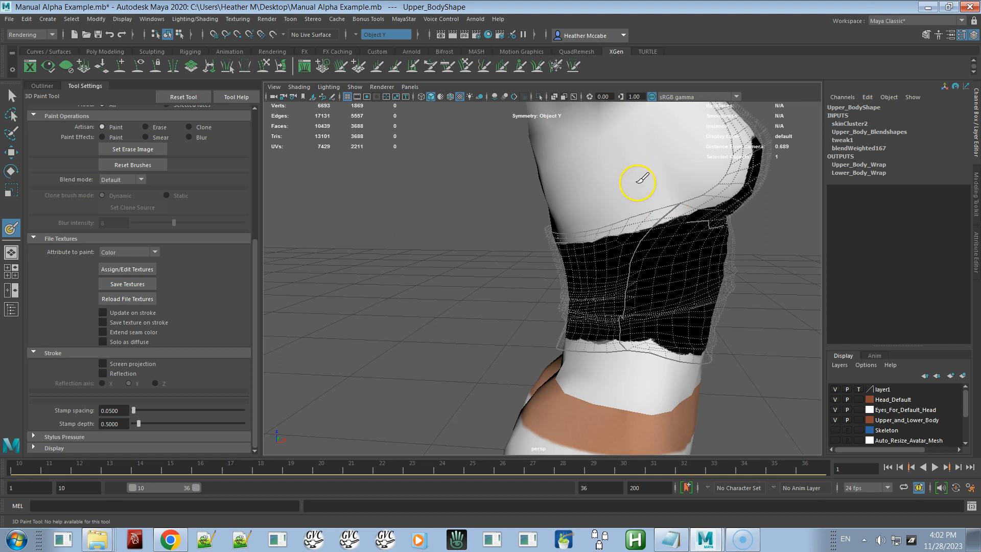
mouse_move(629, 219)
alt+mouse_down()
mouse_move(517, 216)
mouse_move(533, 214)
alt+mouse_up()
mouse_move(598, 230)
alt+mouse_down()
mouse_move(537, 223)
mouse_move(679, 214)
mouse_move(696, 225)
mouse_move(620, 248)
mouse_move(663, 232)
mouse_move(716, 235)
mouse_move(564, 264)
mouse_move(674, 276)
alt+mouse_up()
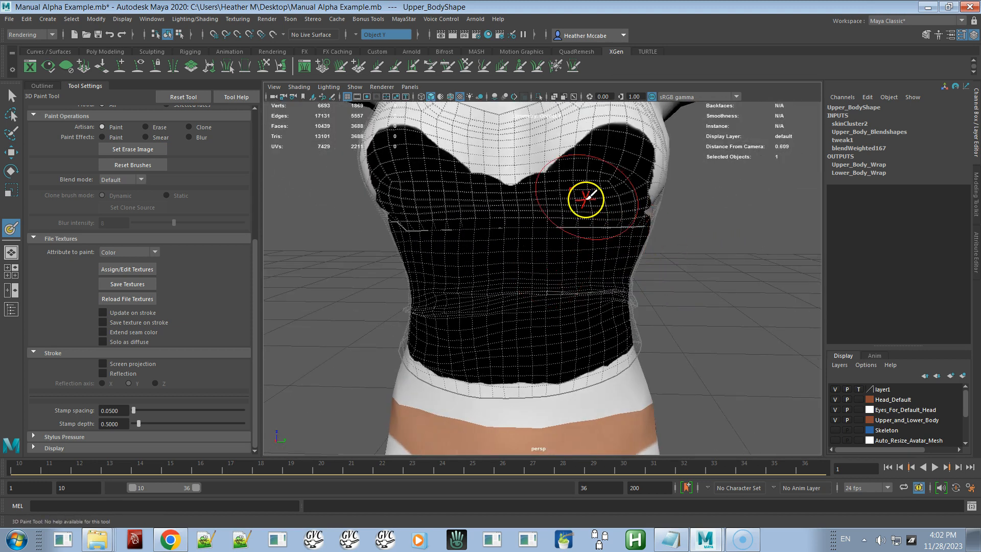
Step: Turn stroke reflection back on and paint black across the chest below the neckline
click(103, 373)
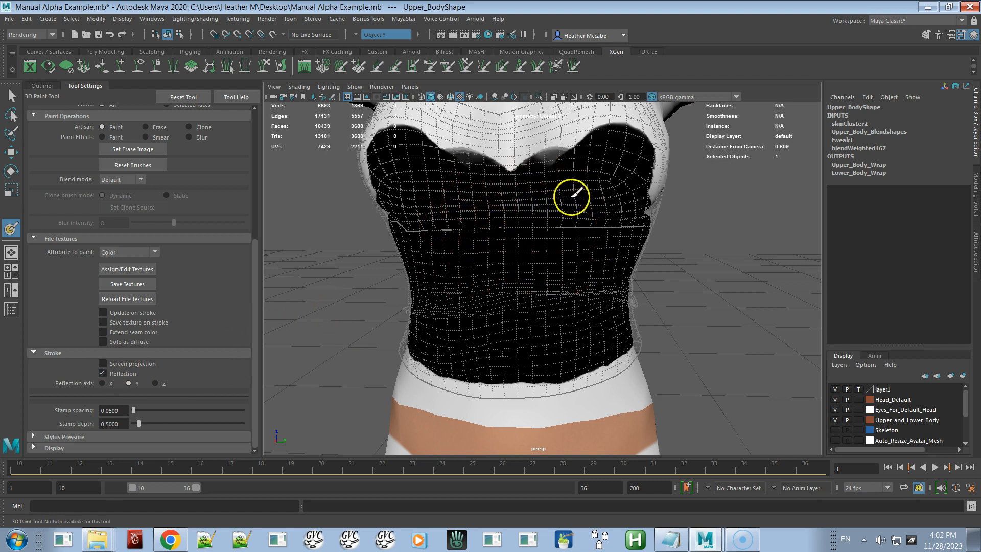
alt+drag(559, 241, 580, 247)
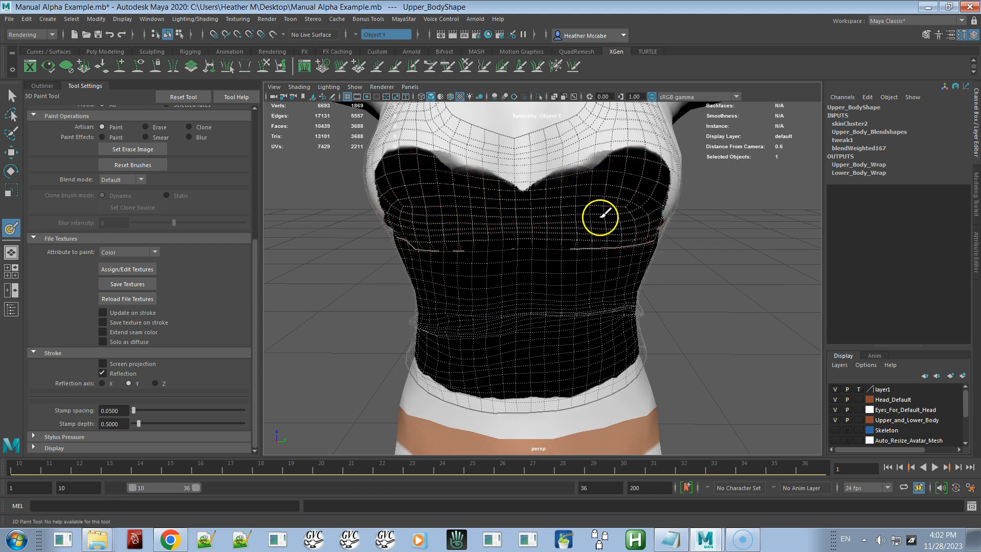
mouse_move(543, 187)
alt+mouse_down()
mouse_move(537, 197)
mouse_move(552, 153)
alt+mouse_up()
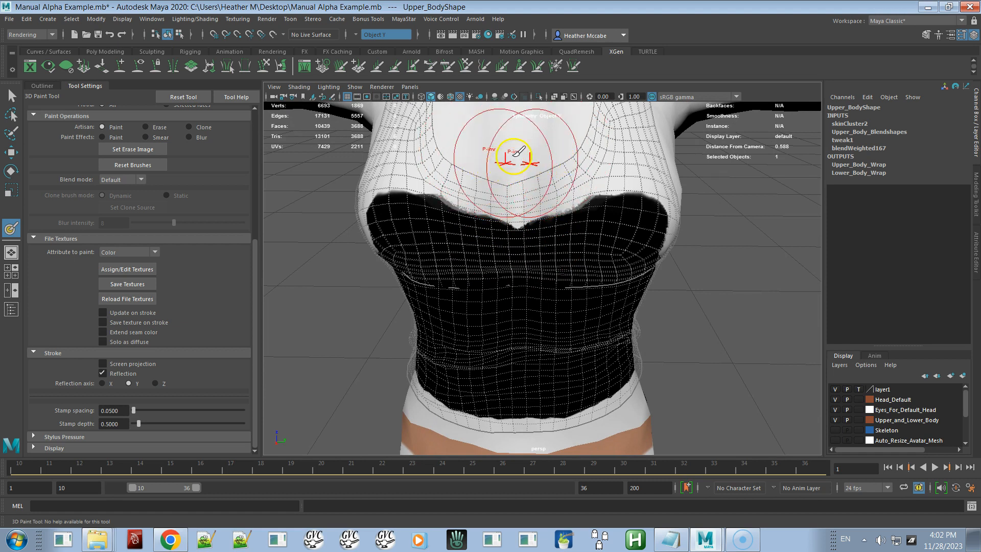
mouse_move(565, 291)
alt+mouse_down()
mouse_move(596, 284)
mouse_move(571, 292)
alt+mouse_up()
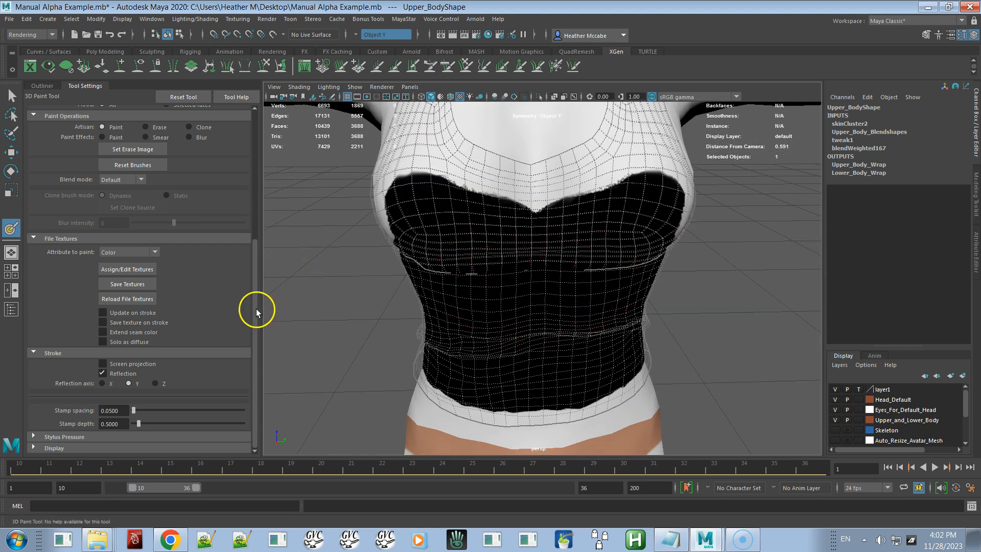
Step: Paint black along the sides of the bust and under the arms
drag(253, 302, 264, 157)
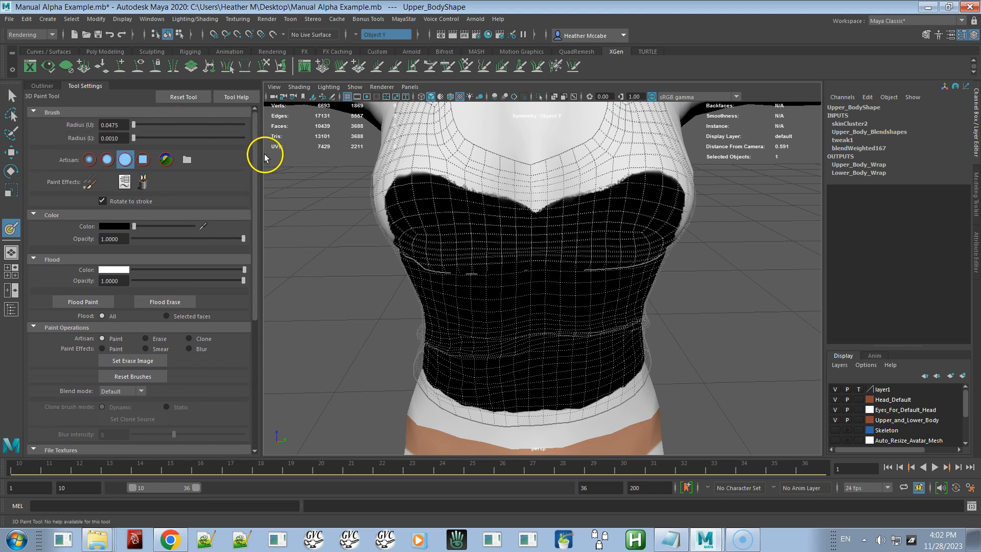
alt+drag(629, 241, 481, 234)
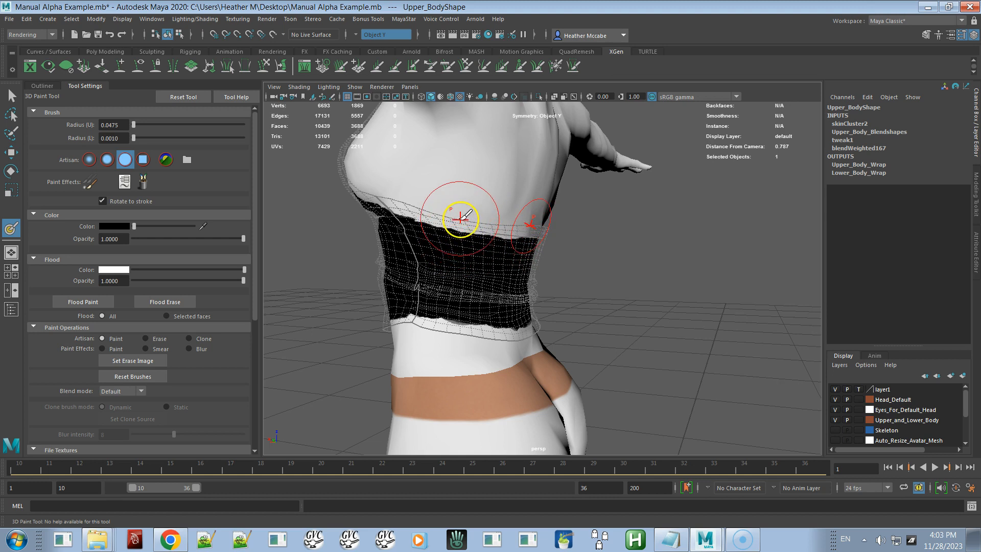
alt+drag(465, 217, 517, 252)
alt+right_drag(517, 252, 568, 252)
alt+middle_drag(567, 212, 567, 235)
alt+drag(563, 225, 561, 228)
alt+right_drag(564, 244, 559, 187)
alt+drag(609, 290, 605, 286)
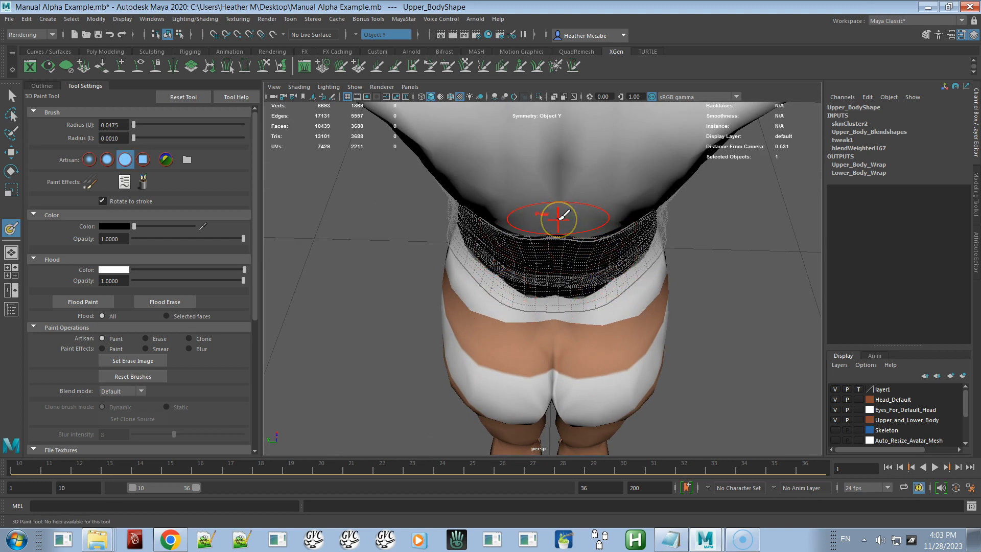
Step: Paint black over the back and along the lower edge of the top
alt+drag(575, 249, 601, 219)
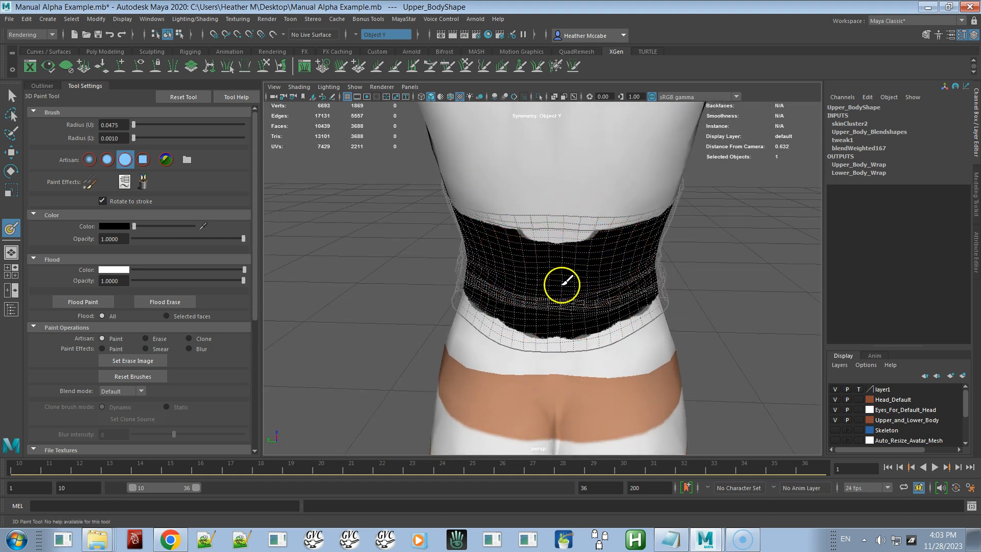
mouse_move(591, 288)
alt+mouse_down()
mouse_move(602, 324)
mouse_move(574, 296)
mouse_move(561, 244)
mouse_move(568, 206)
mouse_move(545, 228)
mouse_move(447, 217)
mouse_move(416, 252)
mouse_move(383, 265)
mouse_move(397, 232)
mouse_move(397, 261)
alt+mouse_up()
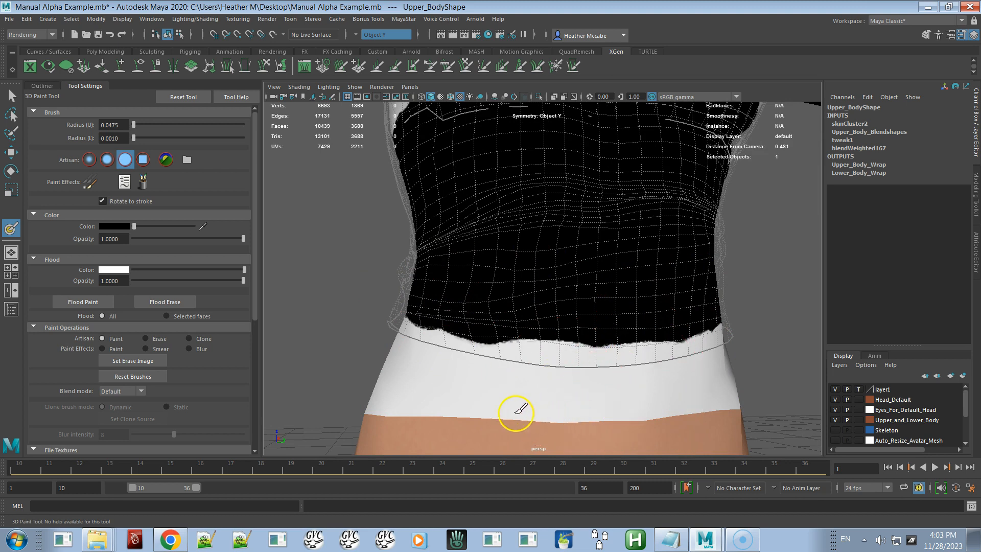
mouse_move(453, 439)
alt+mouse_down()
mouse_move(489, 436)
mouse_move(480, 436)
alt+mouse_up()
mouse_move(605, 354)
alt+mouse_down()
mouse_move(553, 336)
mouse_move(522, 351)
mouse_move(513, 395)
mouse_move(600, 406)
mouse_move(591, 366)
mouse_move(615, 336)
alt+mouse_up()
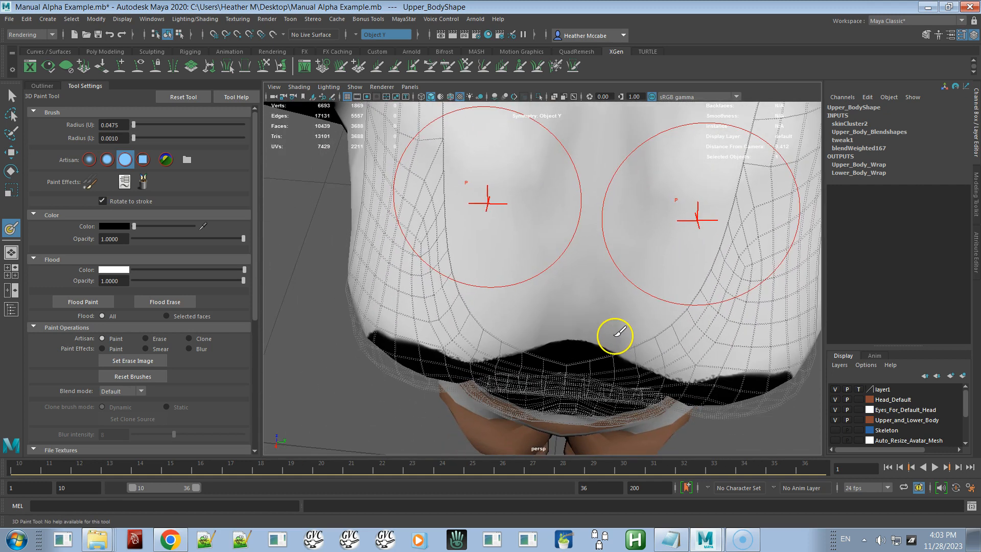
mouse_move(619, 369)
alt+mouse_down()
mouse_move(606, 385)
mouse_move(607, 375)
alt+mouse_up()
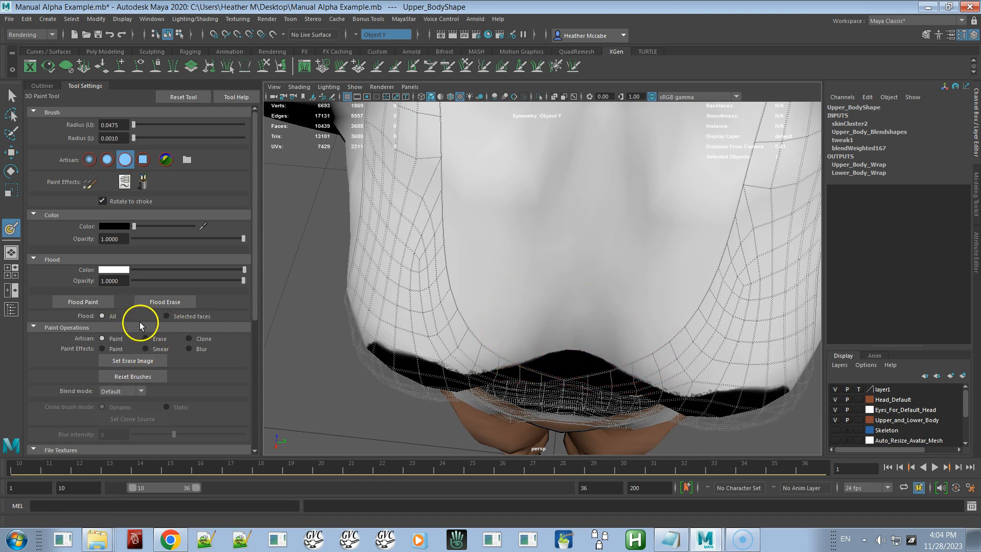
Step: Paint a black stroke on the underside of the chest
drag(257, 299, 231, 378)
click(124, 447)
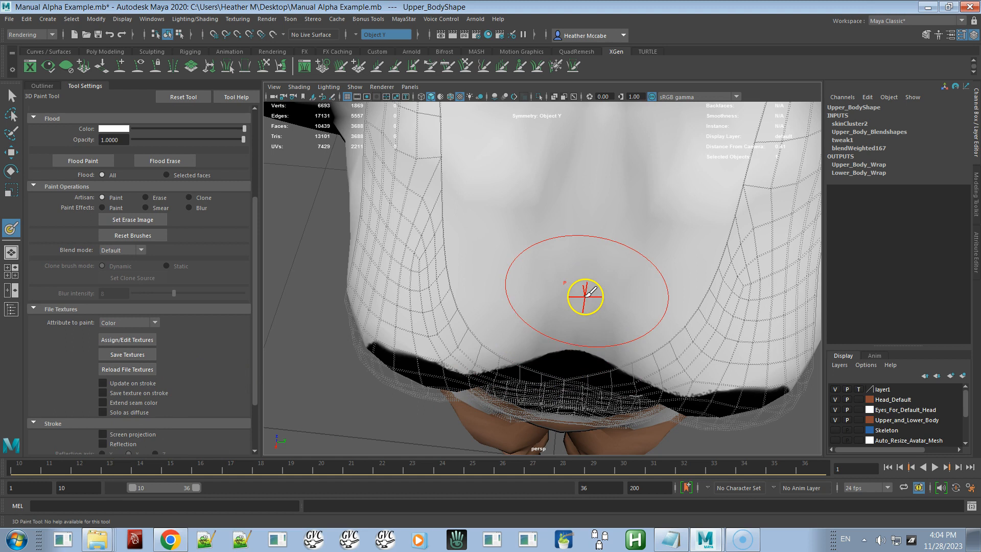
drag(585, 296, 584, 302)
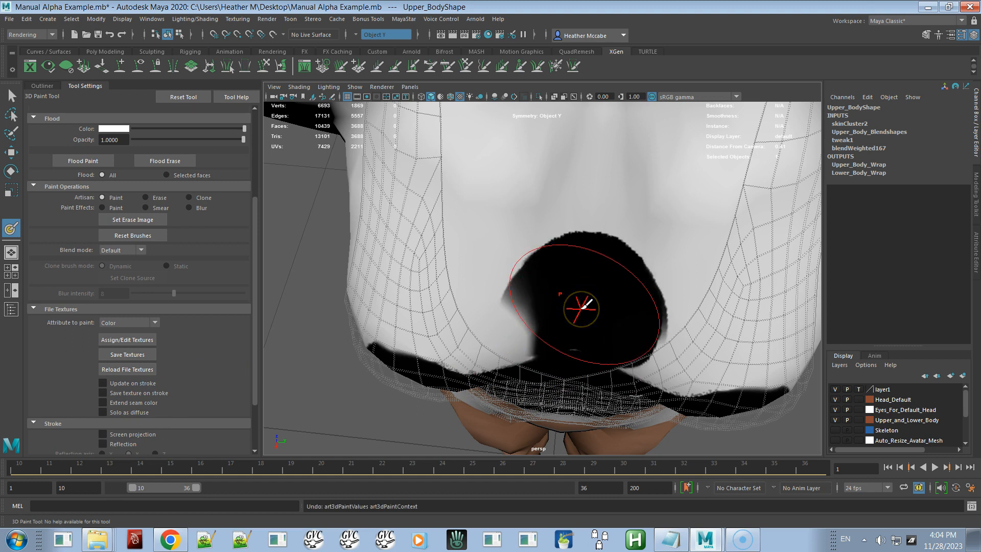
Step: Undo the last black stroke on the underside of the chest and check the painted top from several angles
key(ctrl+z)
click(584, 283)
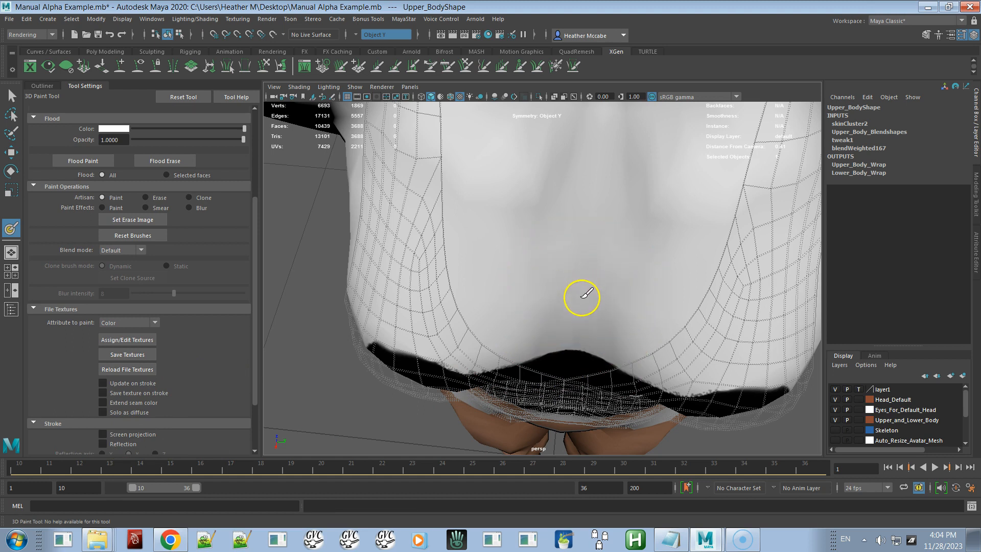
mouse_move(578, 326)
mouse_down()
mouse_move(574, 353)
mouse_move(613, 293)
mouse_up()
alt+drag(683, 259, 676, 234)
alt+right_drag(676, 243, 653, 159)
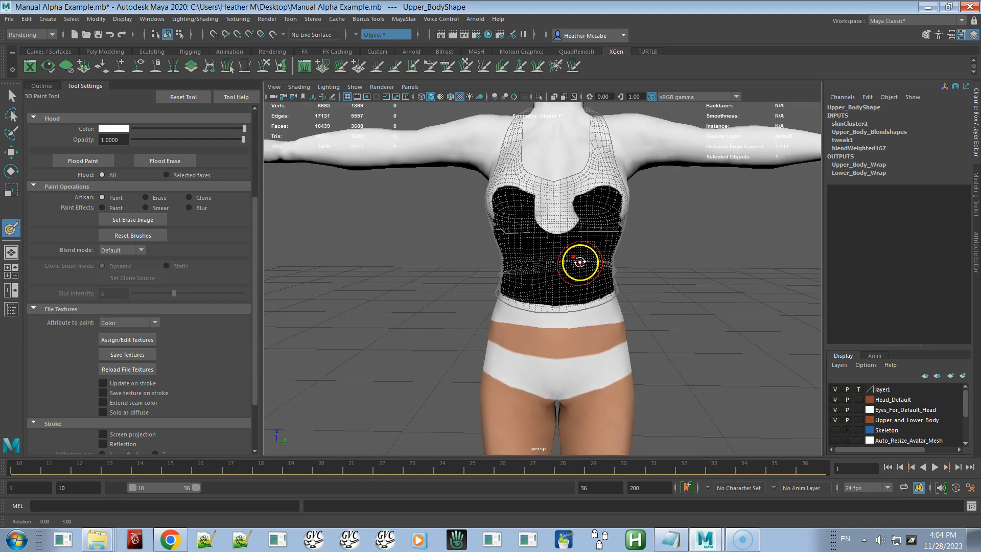
alt+right_drag(582, 237, 611, 272)
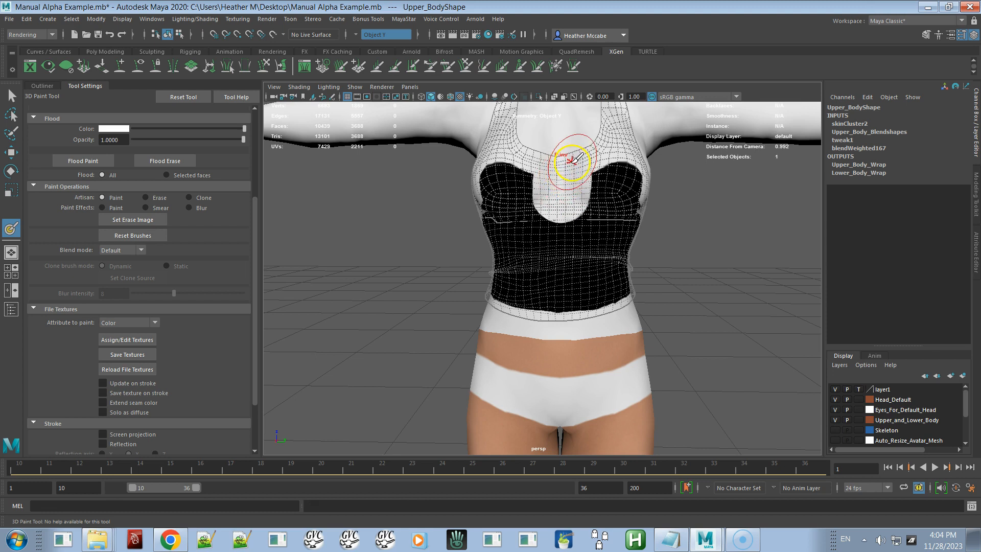
alt+drag(547, 174, 652, 237)
mouse_move(674, 236)
alt+mouse_down()
mouse_move(659, 234)
mouse_move(686, 228)
mouse_move(469, 235)
mouse_move(542, 264)
mouse_move(486, 245)
mouse_move(392, 245)
mouse_move(411, 261)
mouse_move(613, 265)
alt+mouse_up()
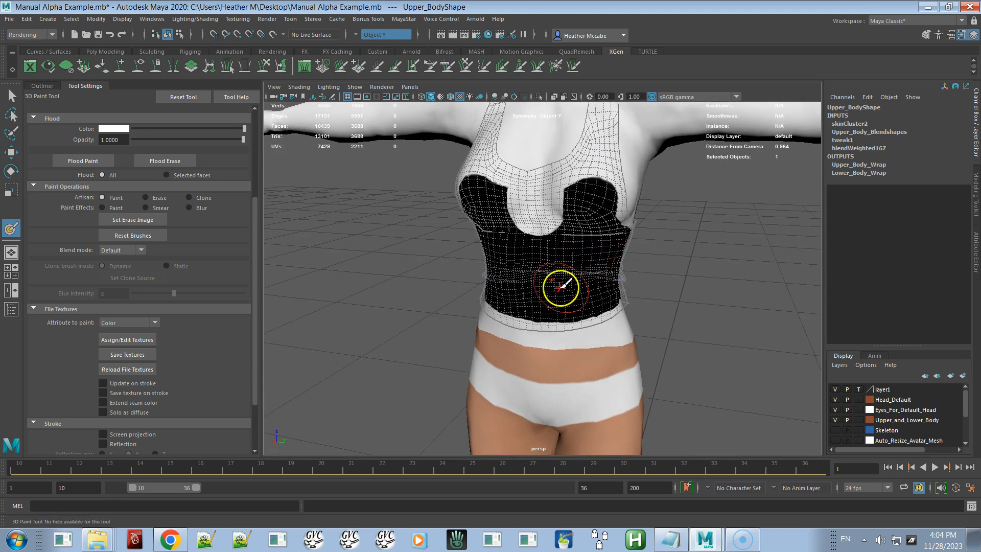
Step: Save the painted textures, then browse the default project folder for the saved texture file
click(139, 355)
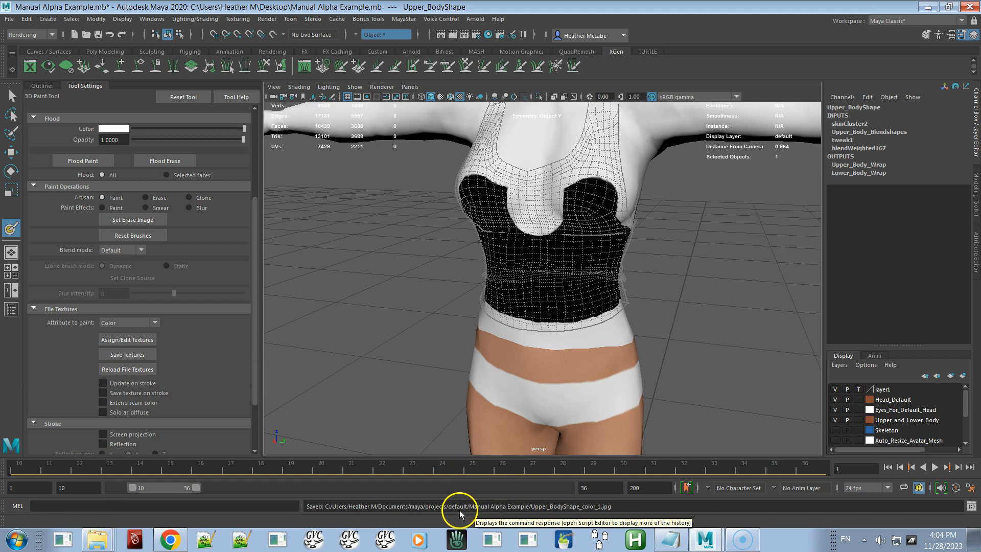
click(8, 19)
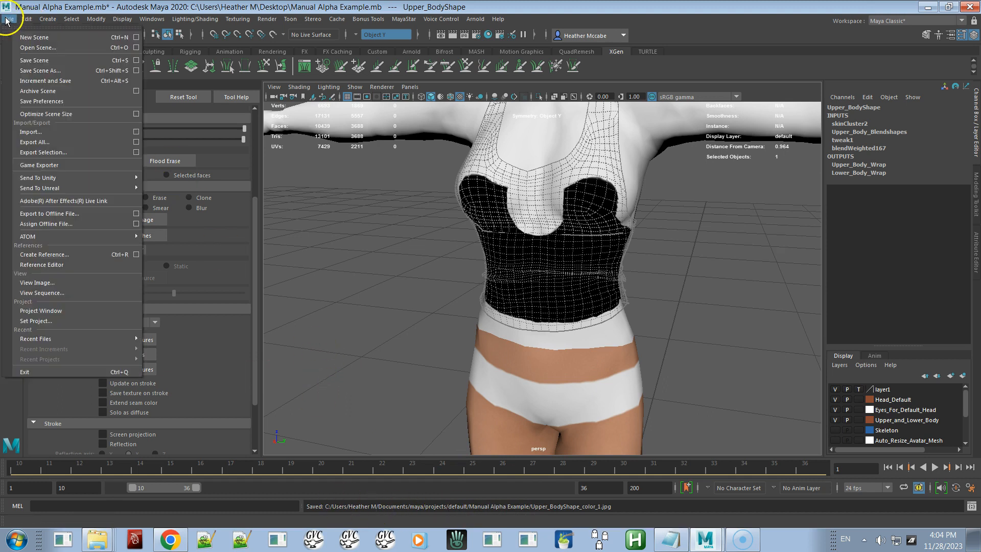
click(51, 321)
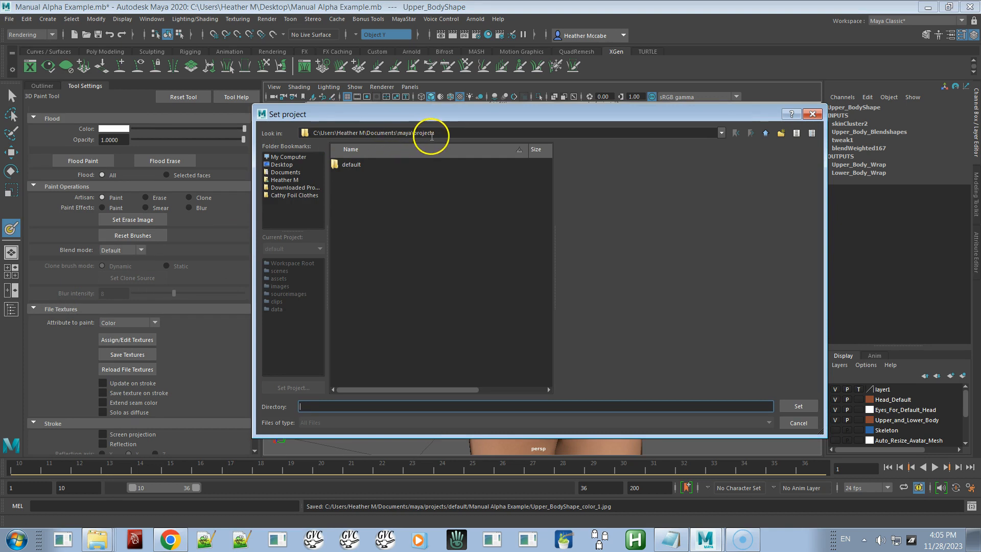
double_click(345, 165)
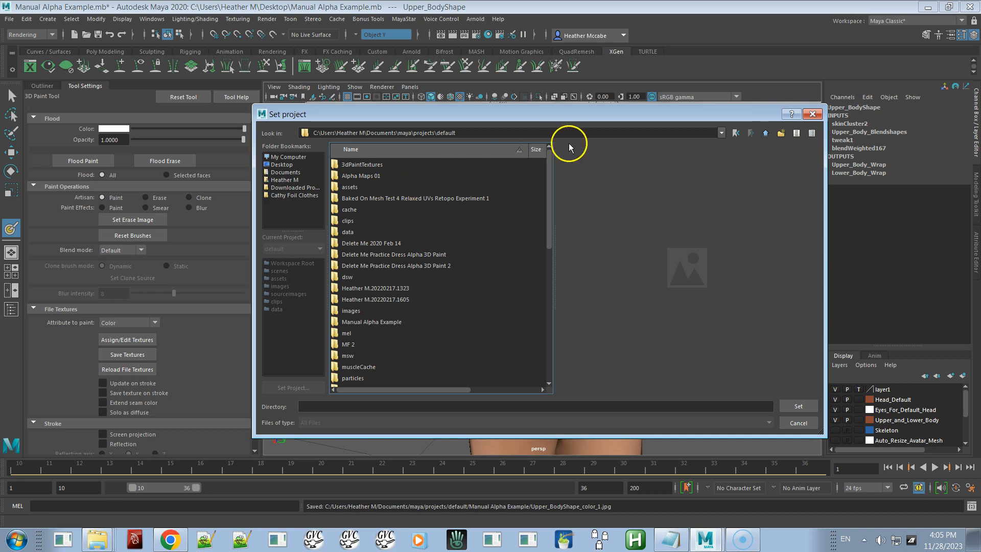
click(812, 114)
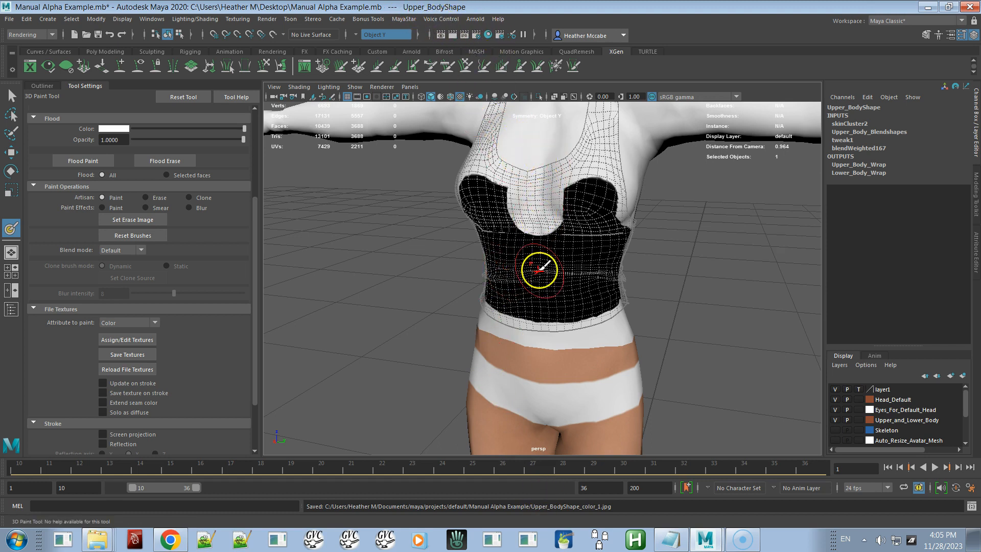
Step: Switch to the file explorer's Manual Alpha Example folder and preview Upper_BodyShape_color_1.jpg
mouse_move(563, 343)
mouse_down()
mouse_move(499, 333)
mouse_move(558, 324)
mouse_move(598, 285)
mouse_up()
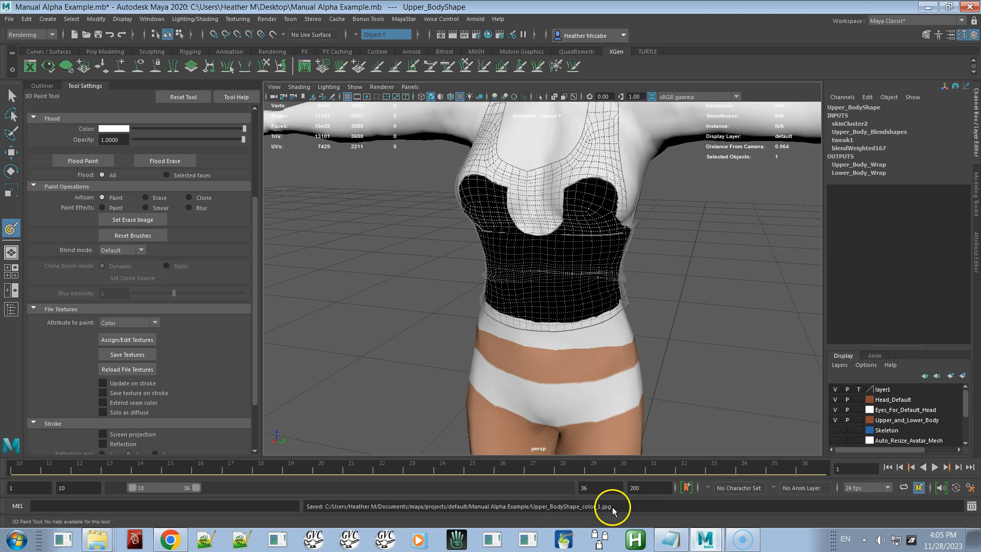
click(530, 507)
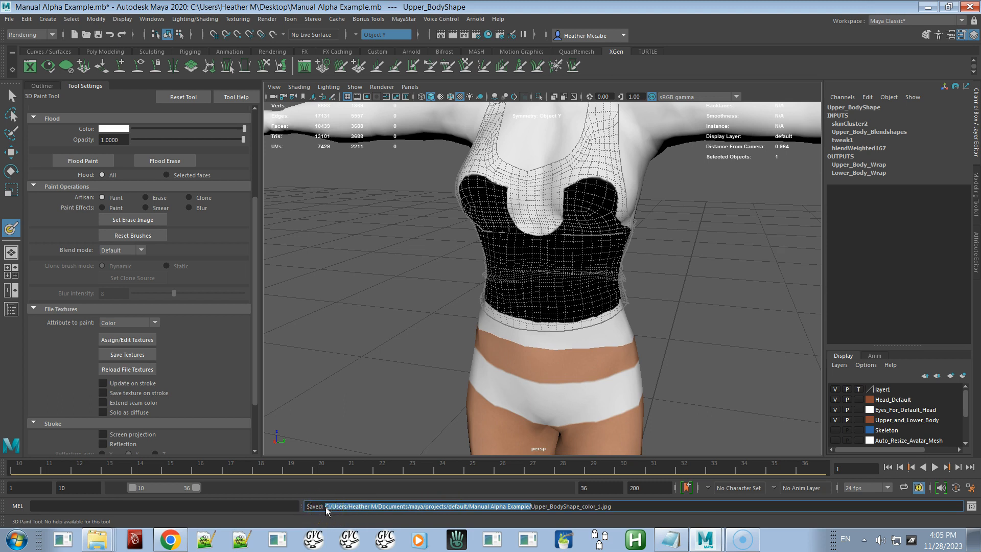
key(alt+Tab)
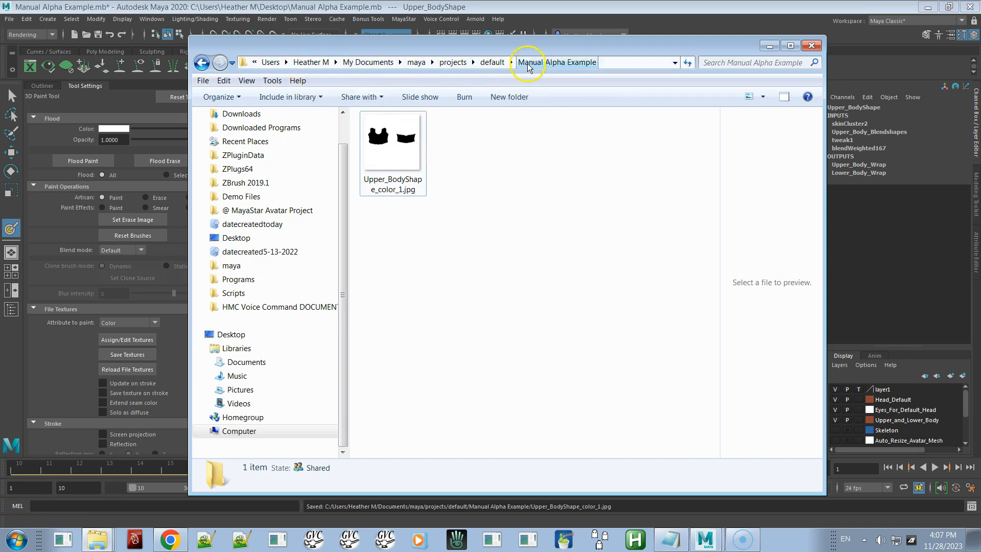
click(395, 152)
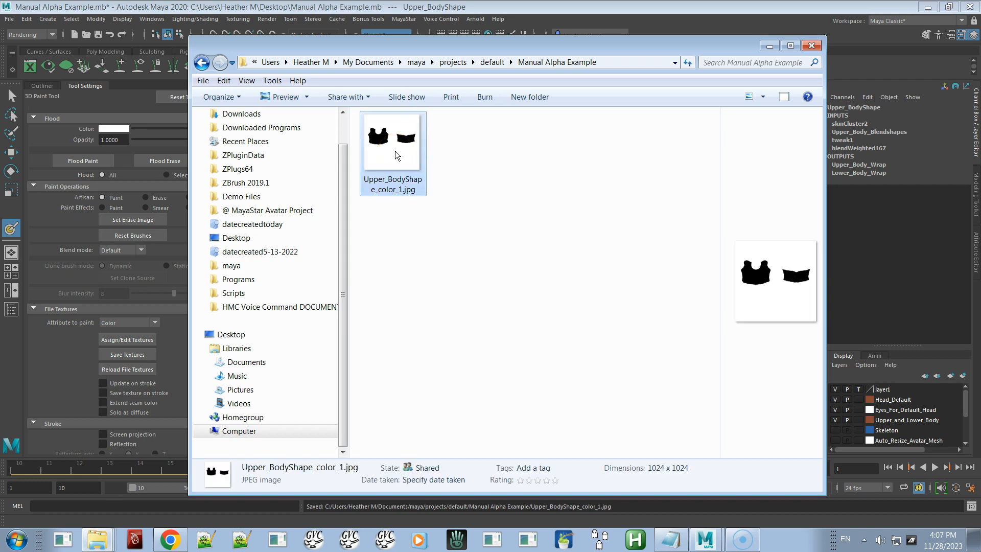